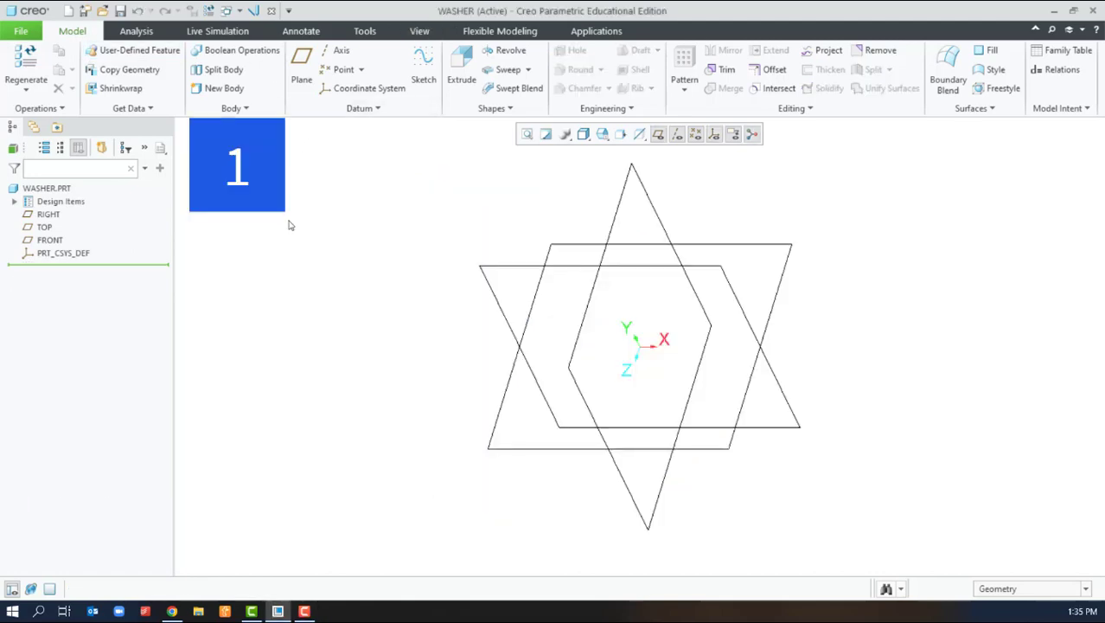
# - Sketch two concentric circles at the origin on the TOP plane, about 154 and 306 in diameter
pyautogui.click(425, 79)
pyautogui.click(44, 228)
pyautogui.click(1028, 308)
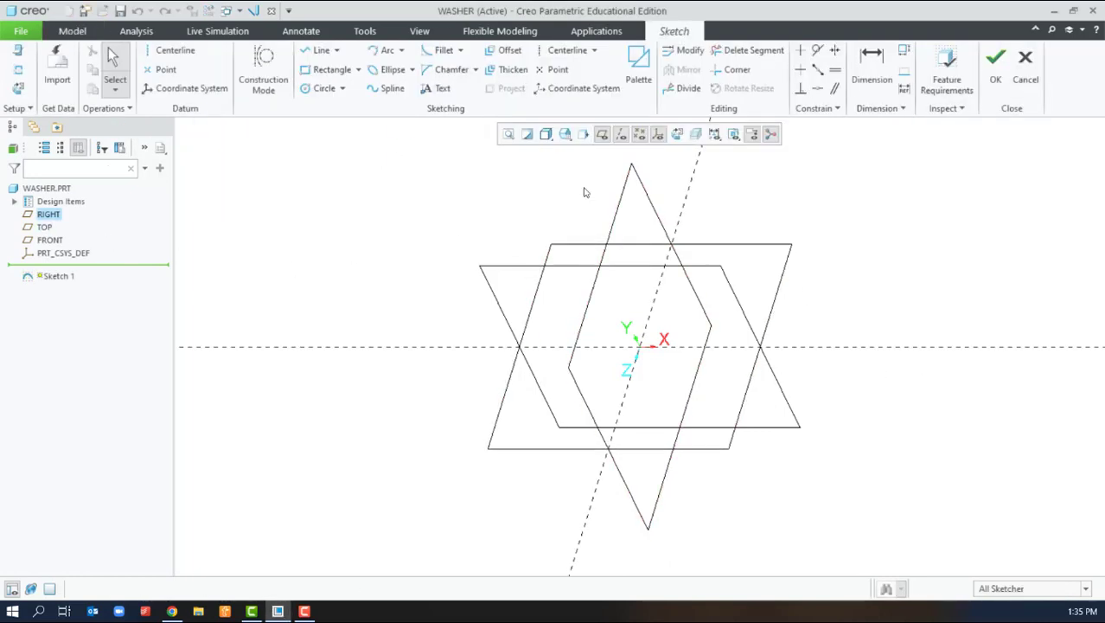
pyautogui.click(321, 88)
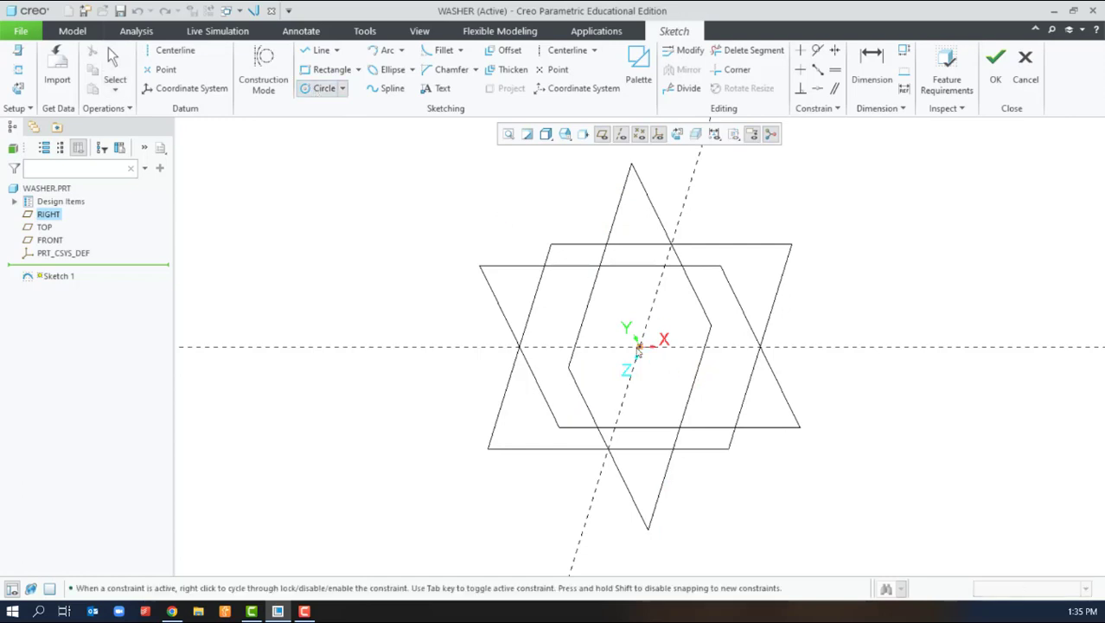
pyautogui.click(639, 348)
pyautogui.click(645, 353)
pyautogui.click(730, 390)
pyautogui.middleClick(730, 390)
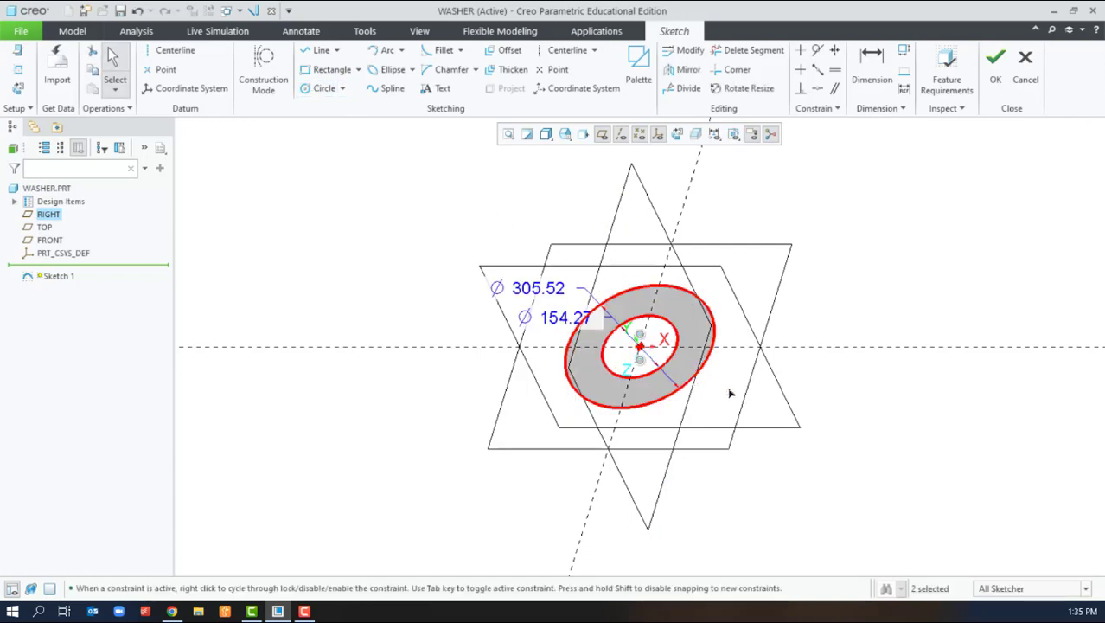
# - Set the inner circle's diameter to 1.00 and the outer circle's to 2.00, and finish the sketch
pyautogui.doubleClick(563, 318)
pyautogui.write('1')
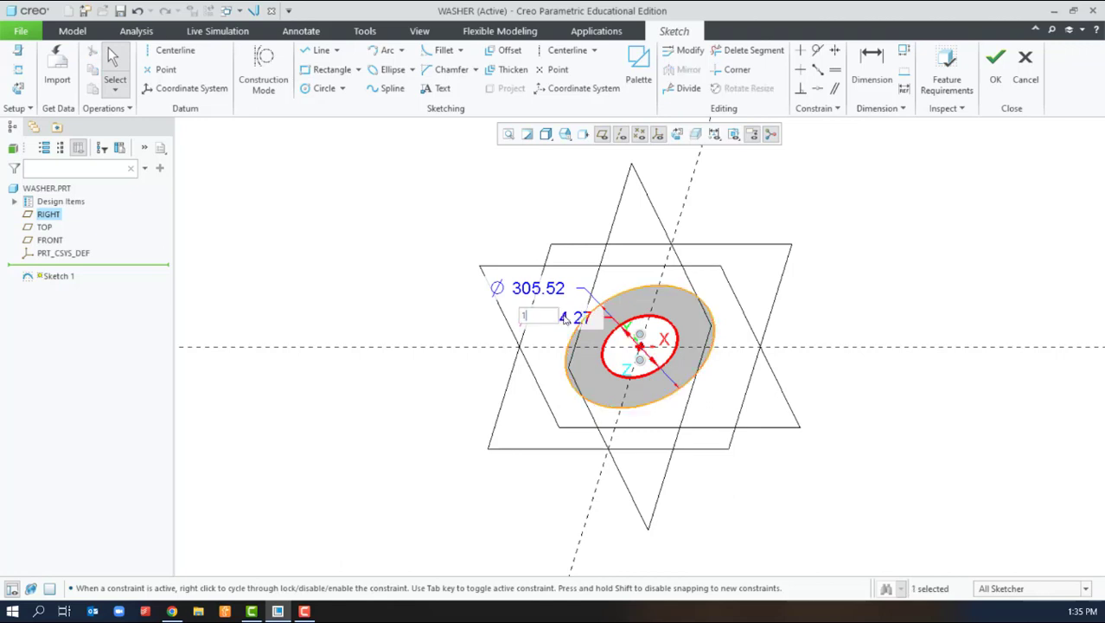
pyautogui.write('.0')
pyautogui.press('Return')
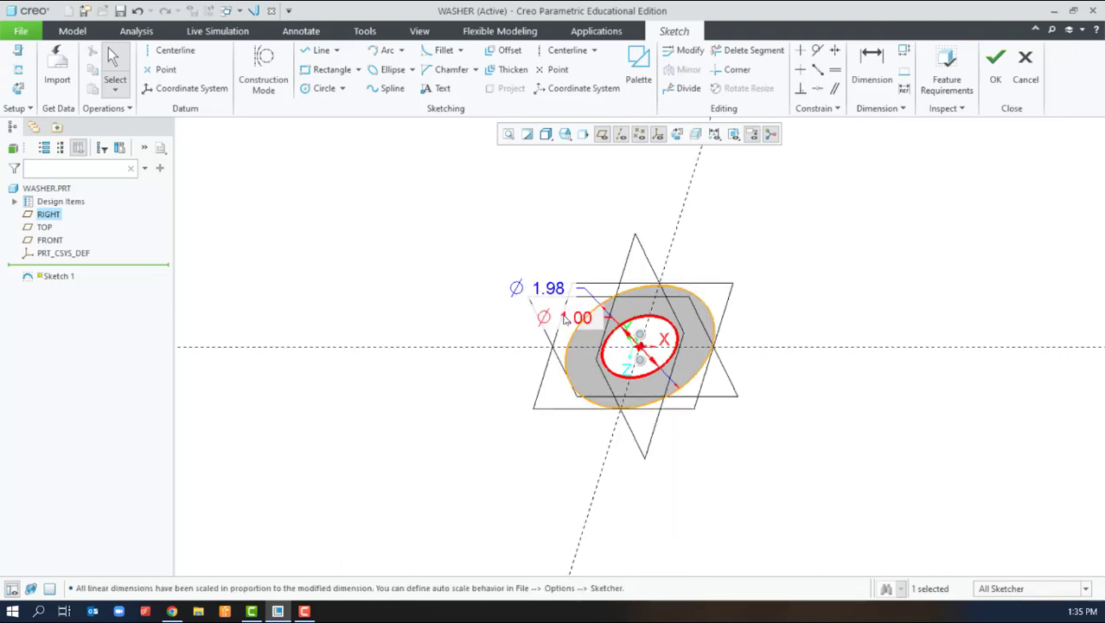
pyautogui.doubleClick(547, 290)
pyautogui.write('2')
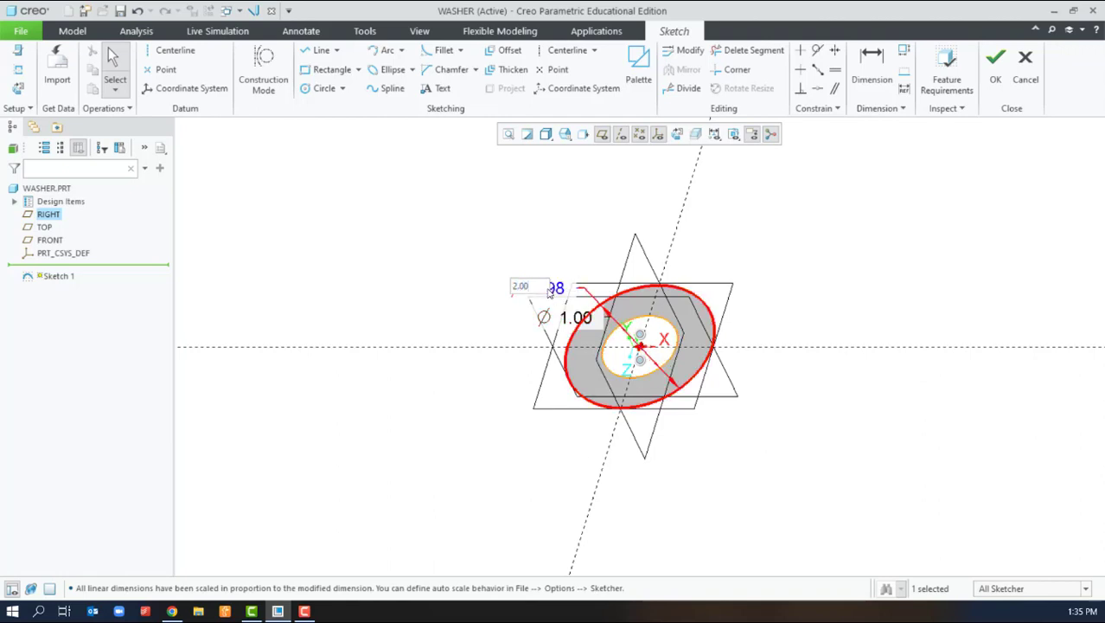
pyautogui.press('Return')
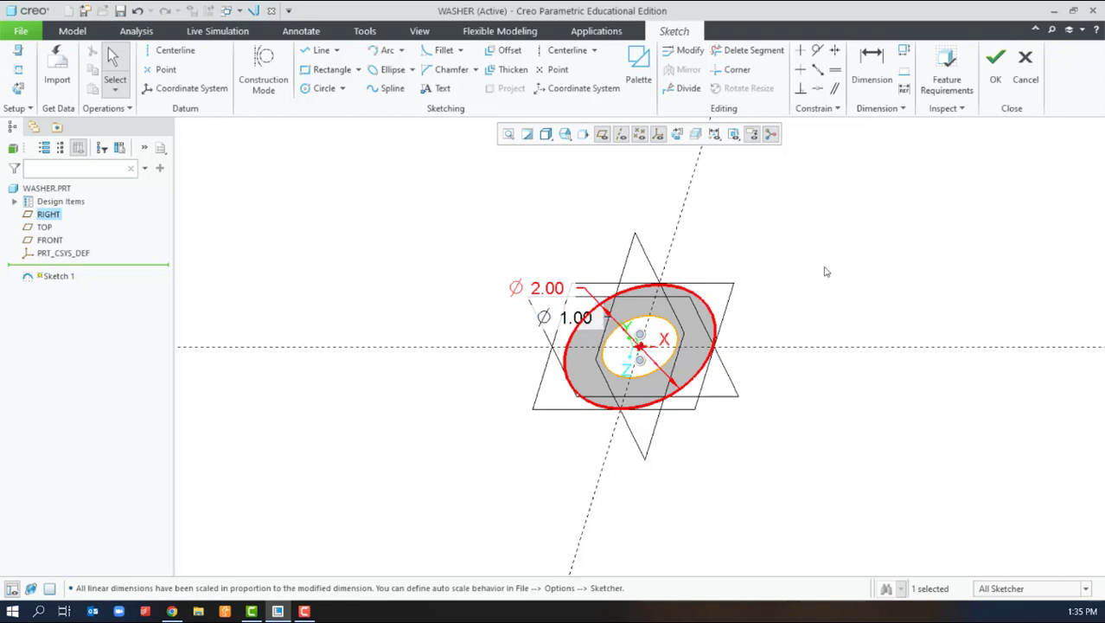
pyautogui.click(995, 62)
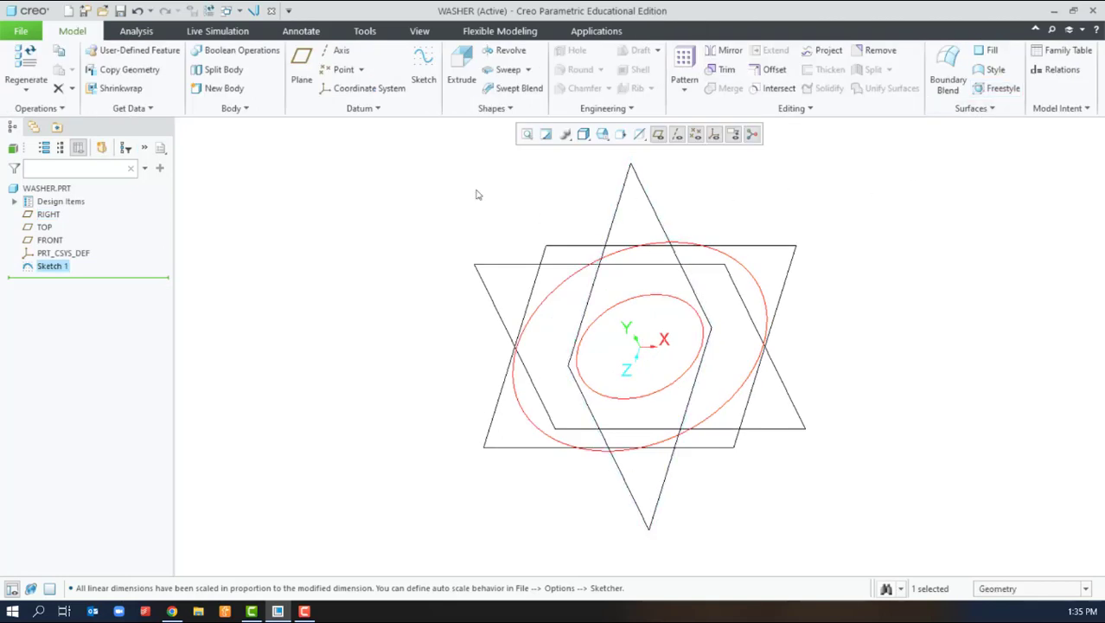
# - Extrude the two-circle sketch as a solid ring with a depth of 0.50
pyautogui.click(460, 71)
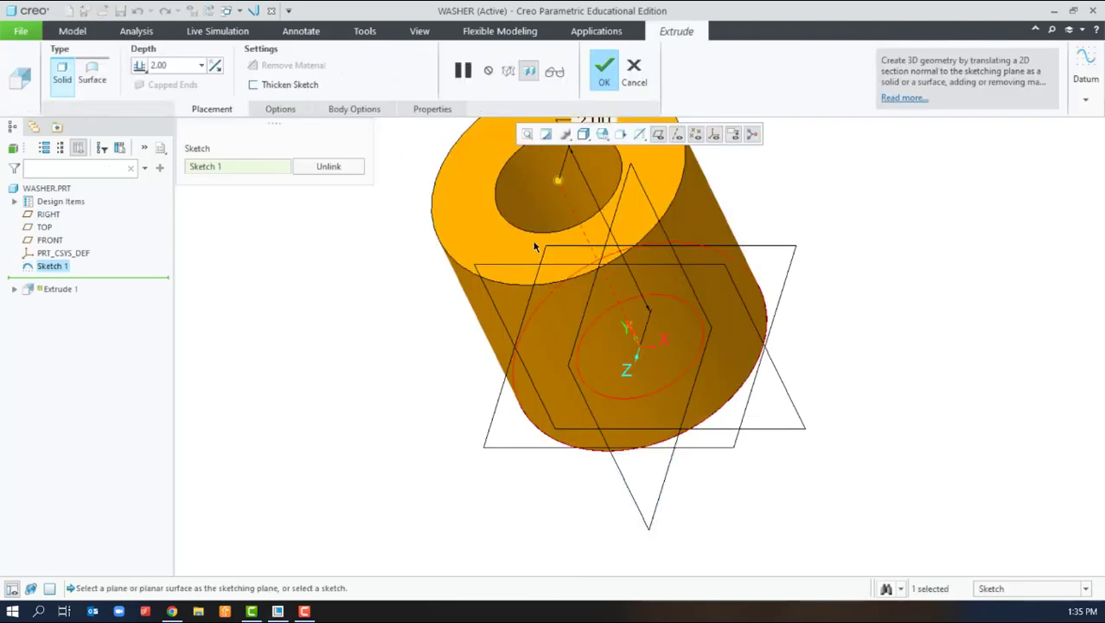
pyautogui.doubleClick(175, 66)
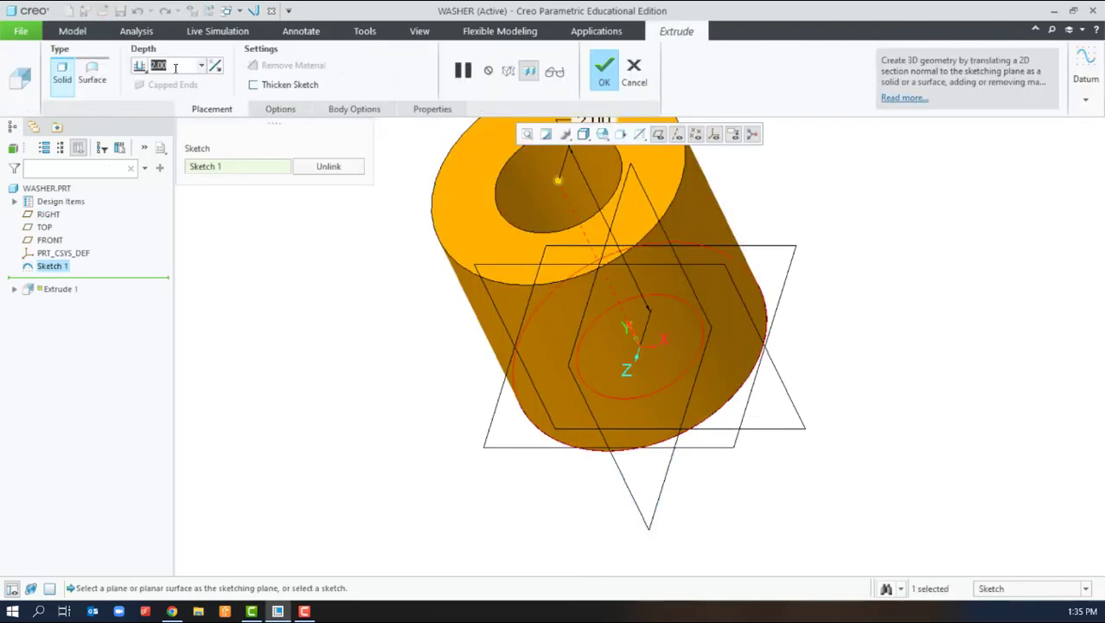
pyautogui.write('.5')
pyautogui.press('Return')
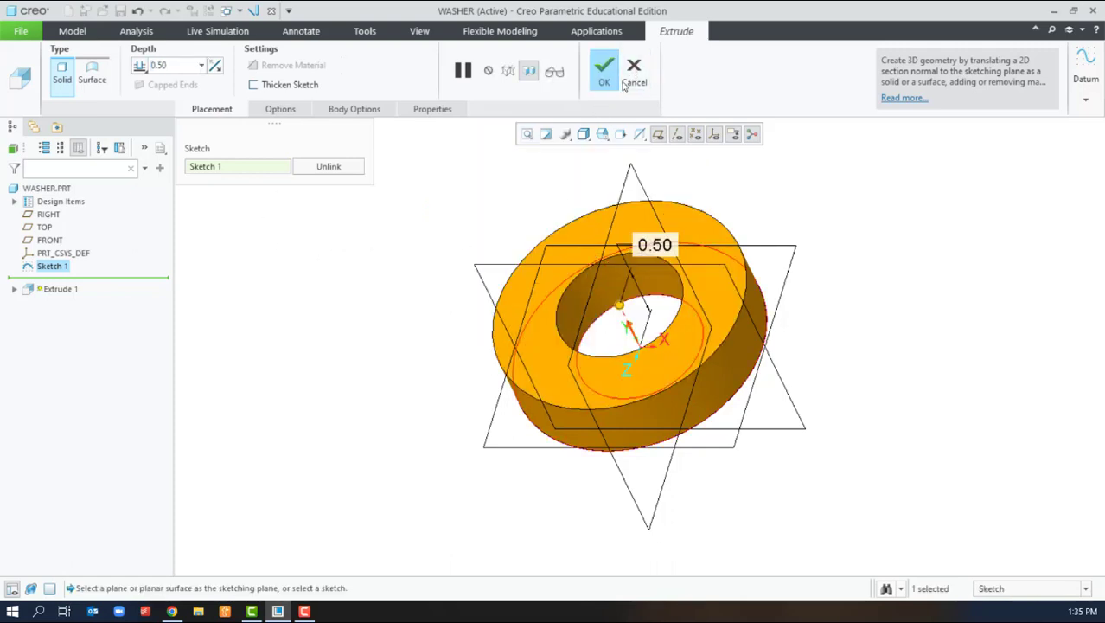
pyautogui.click(607, 72)
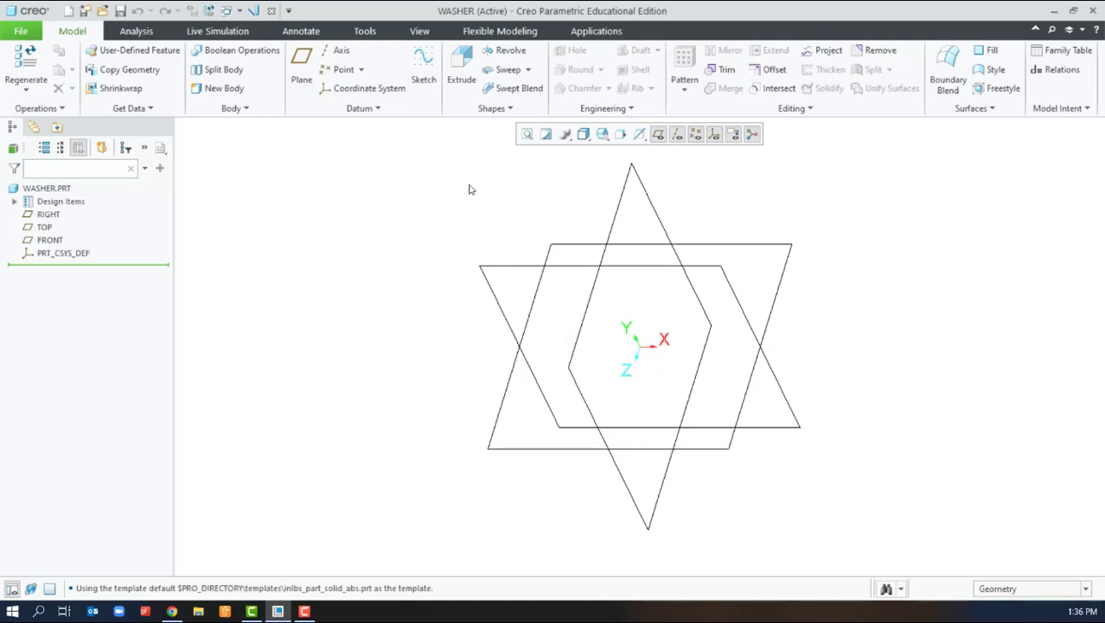
# - Start an extrusion on the TOP plane and sketch a circle centred on the origin, about 364 in diameter
pyautogui.click(461, 79)
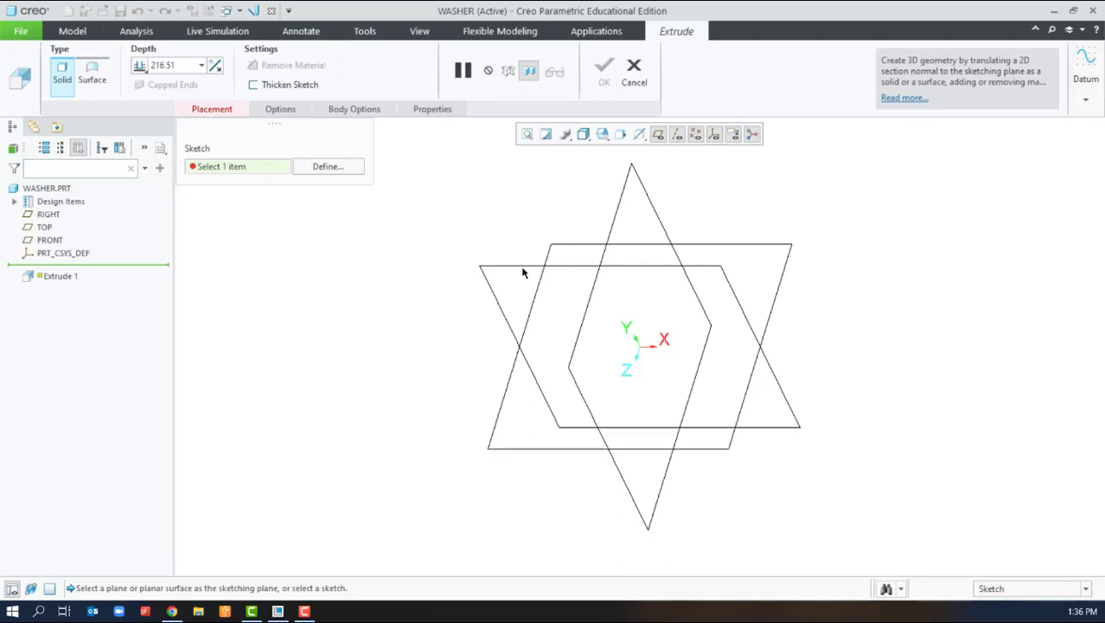
pyautogui.click(550, 251)
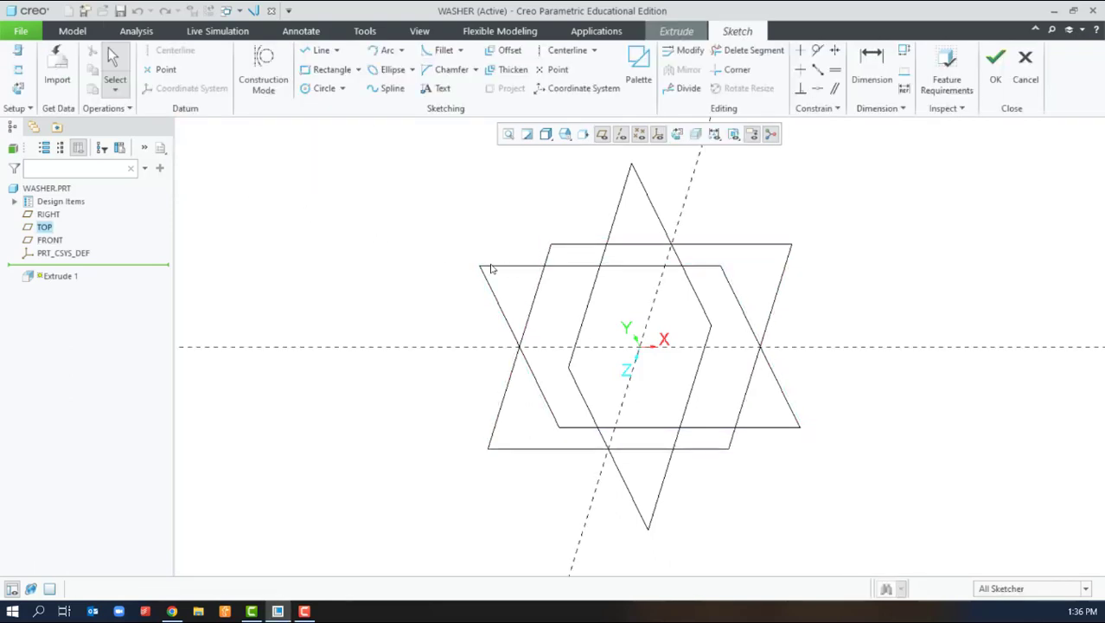
pyautogui.click(323, 89)
pyautogui.click(640, 346)
pyautogui.click(691, 396)
pyautogui.middleClick(835, 296)
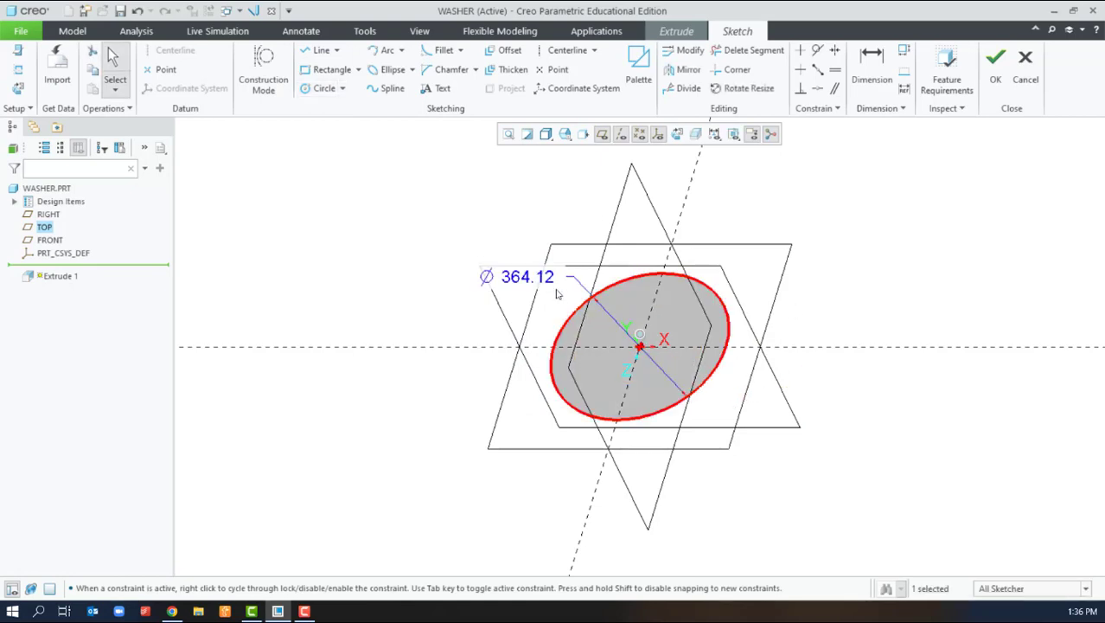
# - Set the circle's diameter to 2.00 and finish the extrusion's section
pyautogui.doubleClick(517, 275)
pyautogui.write('2')
pyautogui.press('Return')
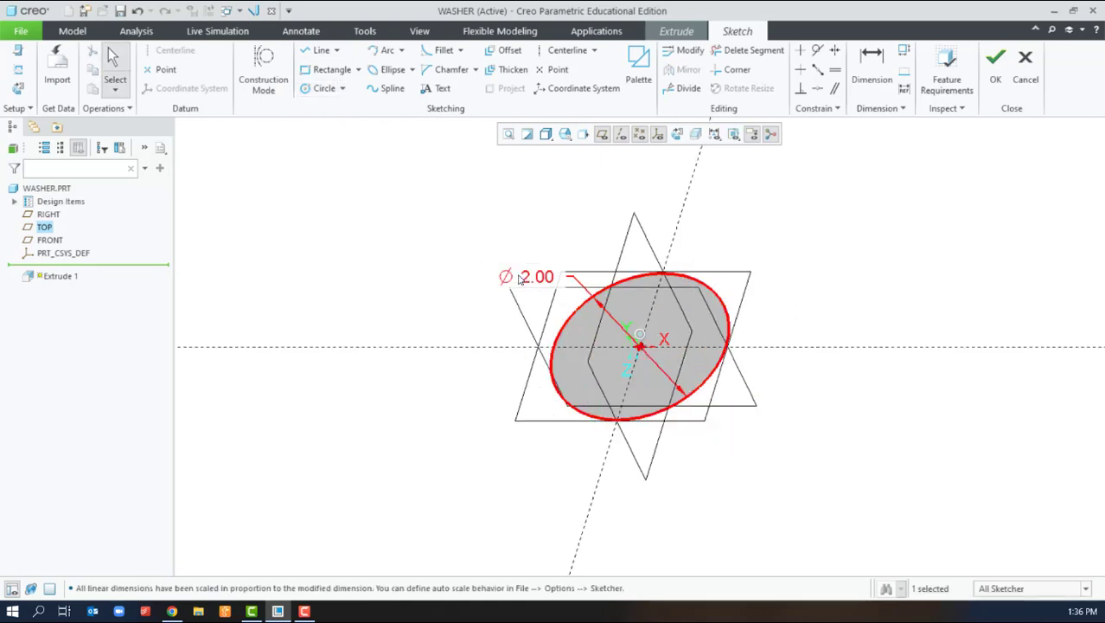
pyautogui.click(999, 58)
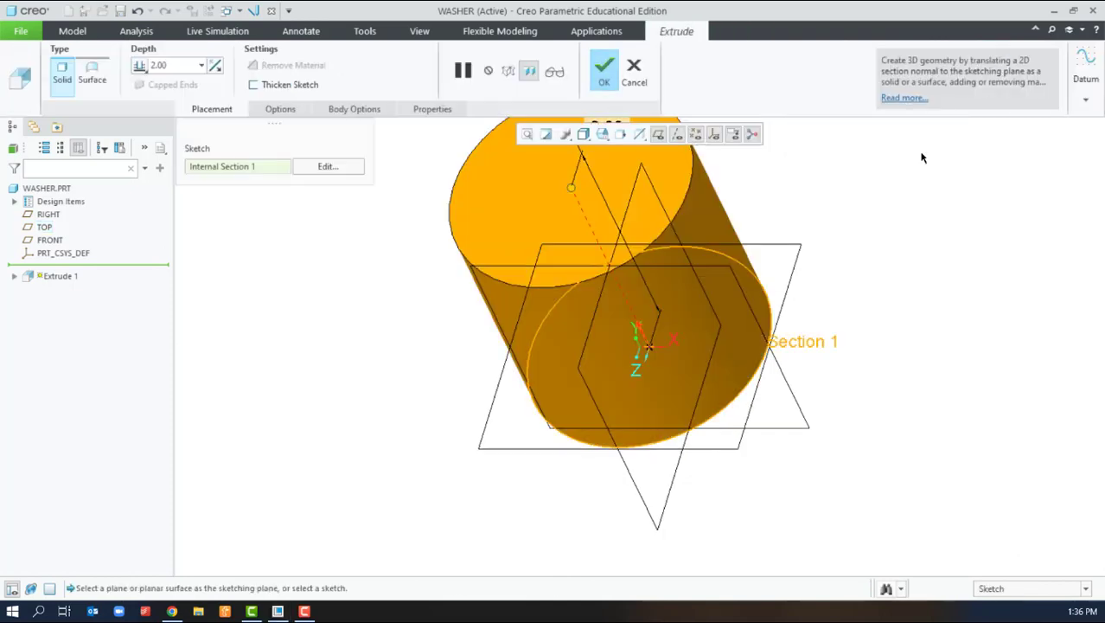
# - Set the disc's extrusion depth to 0.50 and complete the solid
pyautogui.doubleClick(164, 66)
pyautogui.write('.5')
pyautogui.press('Return')
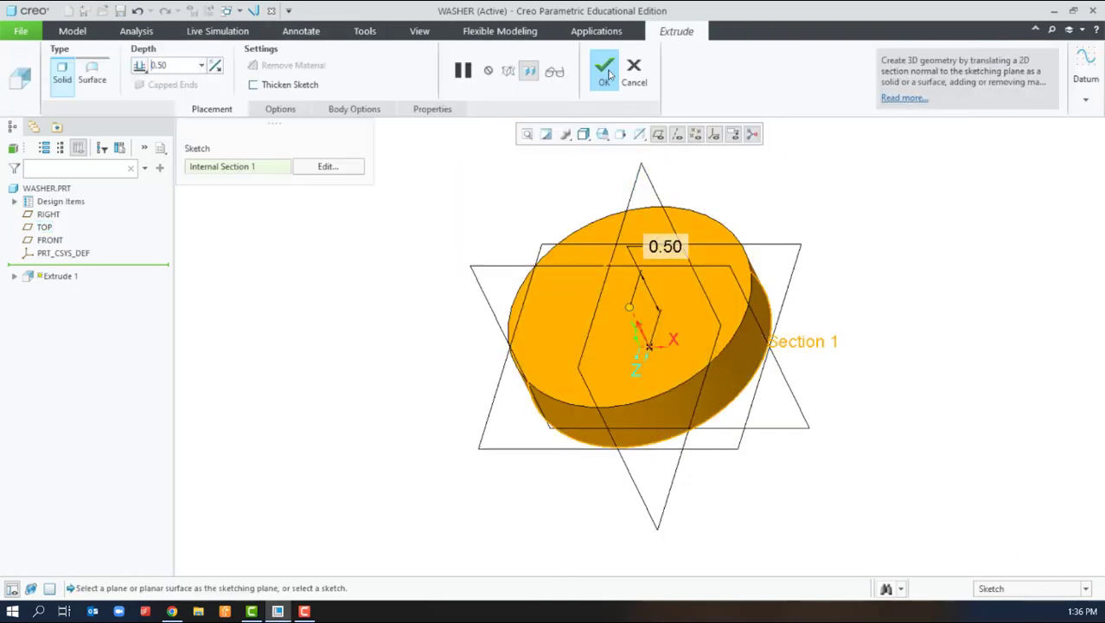
pyautogui.click(603, 66)
pyautogui.click(366, 259)
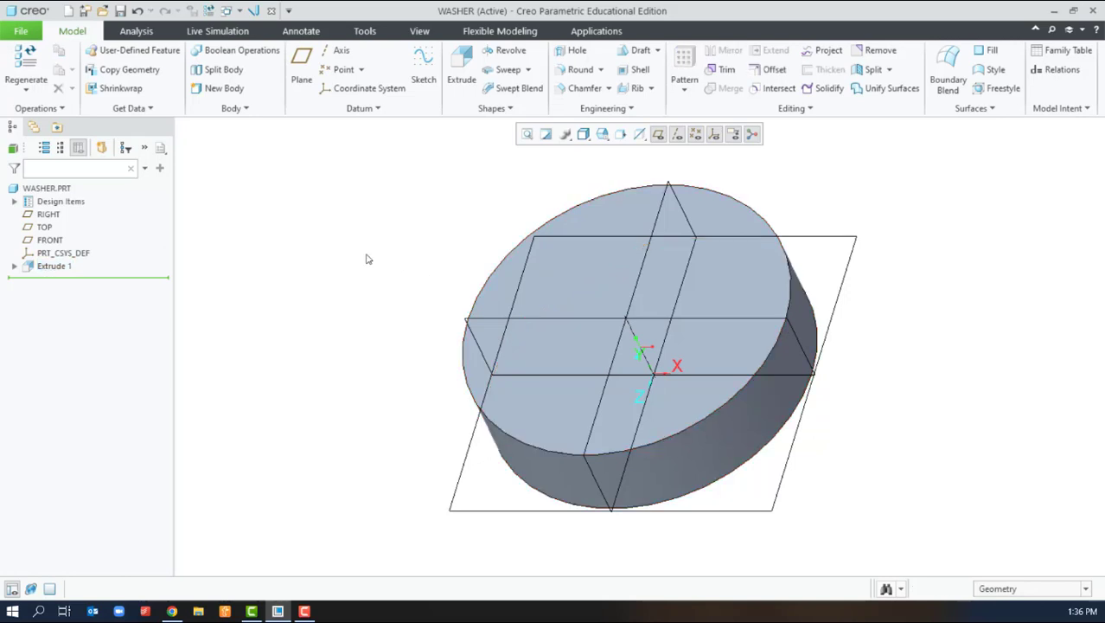
# - Start a second extrusion on the disc's upper face and sketch a centred circle about 0.81 in diameter
pyautogui.click(461, 77)
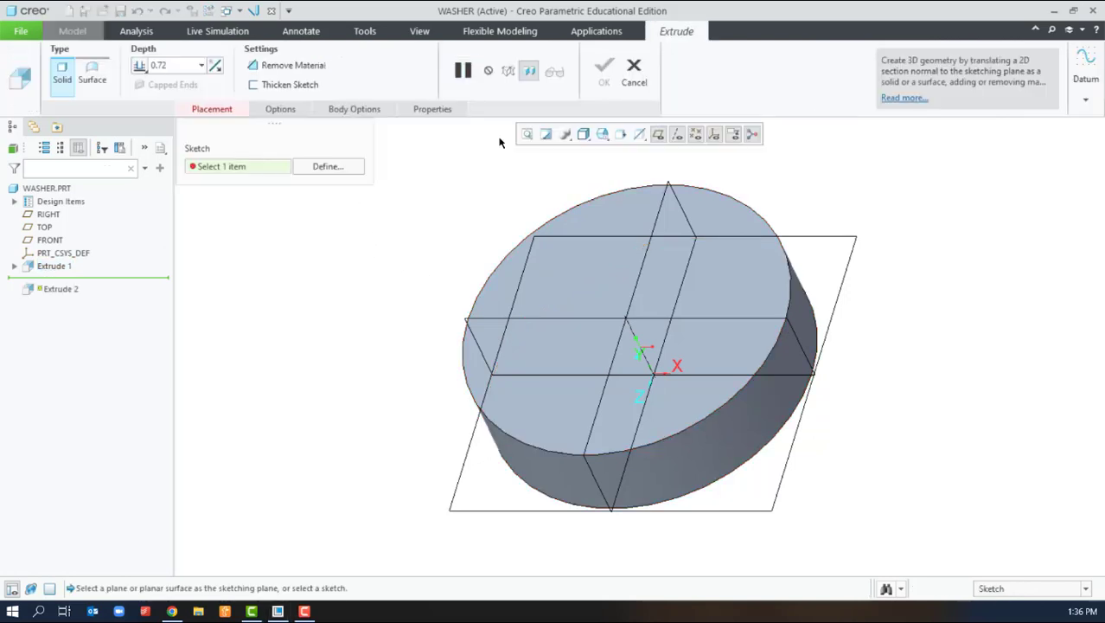
pyautogui.click(625, 277)
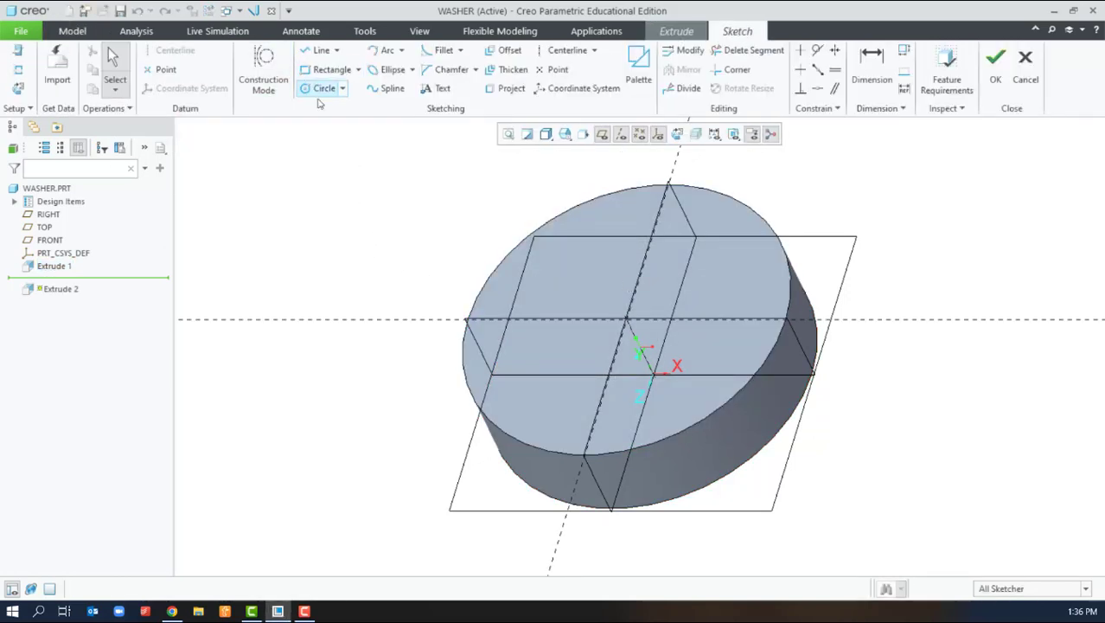
pyautogui.click(626, 320)
pyautogui.click(666, 360)
pyautogui.middleClick(733, 358)
# - Set the circle's diameter to 1.00, finish the section and direct the extrusion into the disc as a material-removing cut
pyautogui.doubleClick(537, 266)
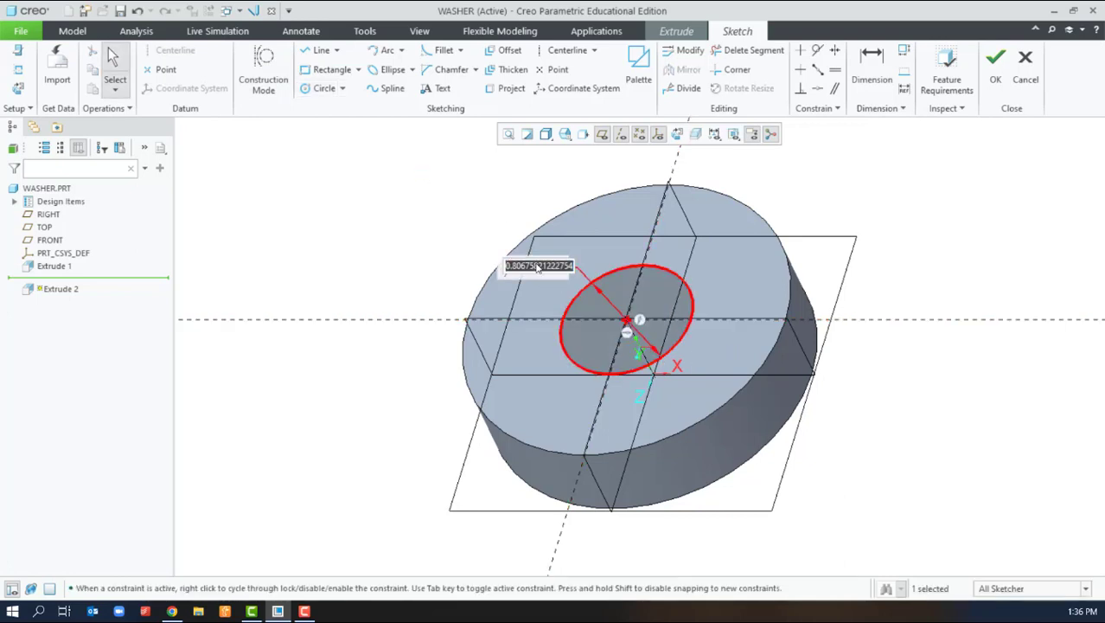
pyautogui.write('1')
pyautogui.press('Return')
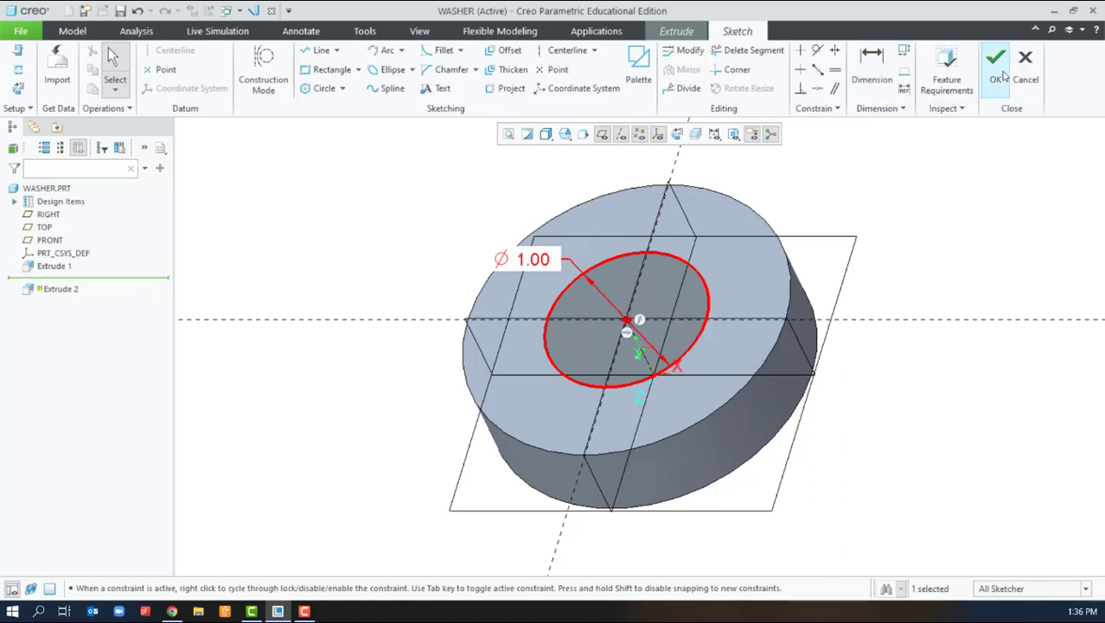
pyautogui.click(995, 65)
pyautogui.click(620, 307)
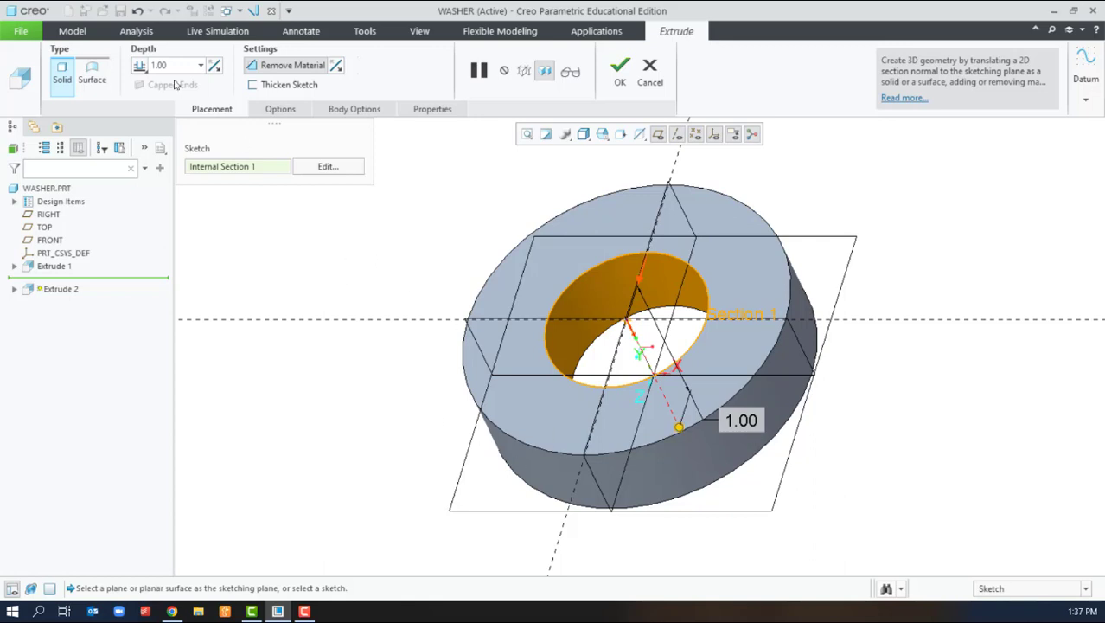
# - Try the Through All, To Next and Variable depth options for the cut
pyautogui.click(141, 67)
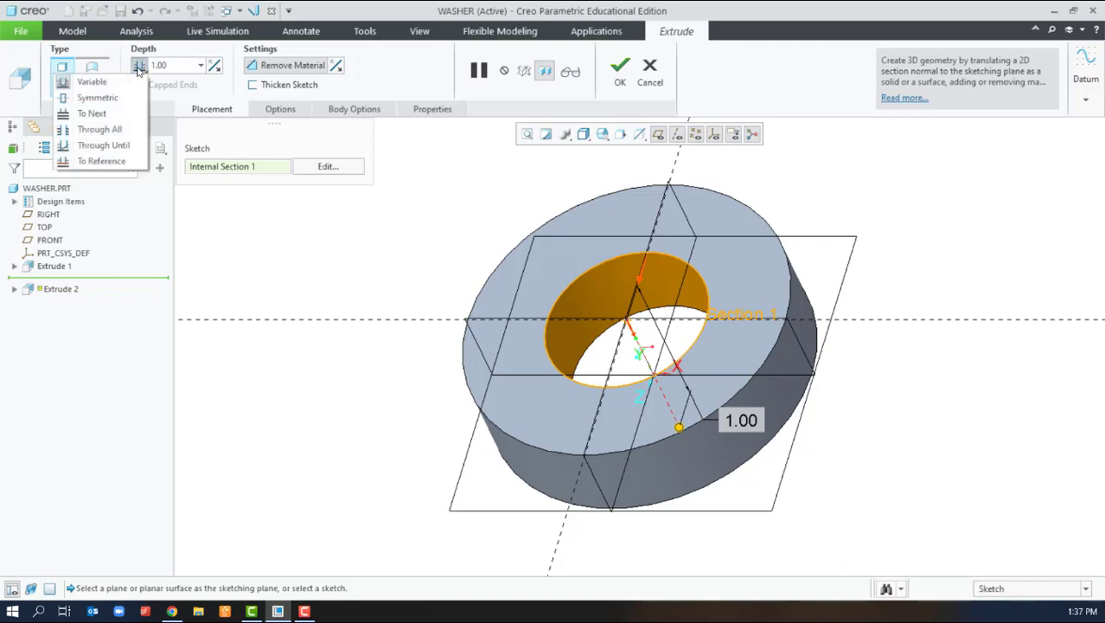
pyautogui.click(110, 130)
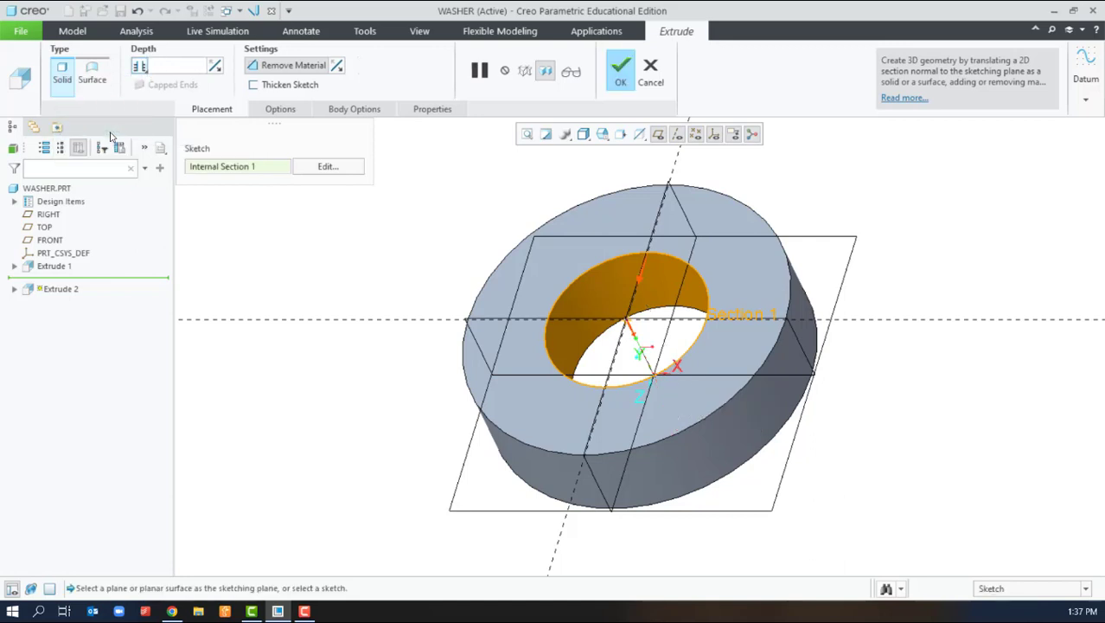
pyautogui.click(141, 66)
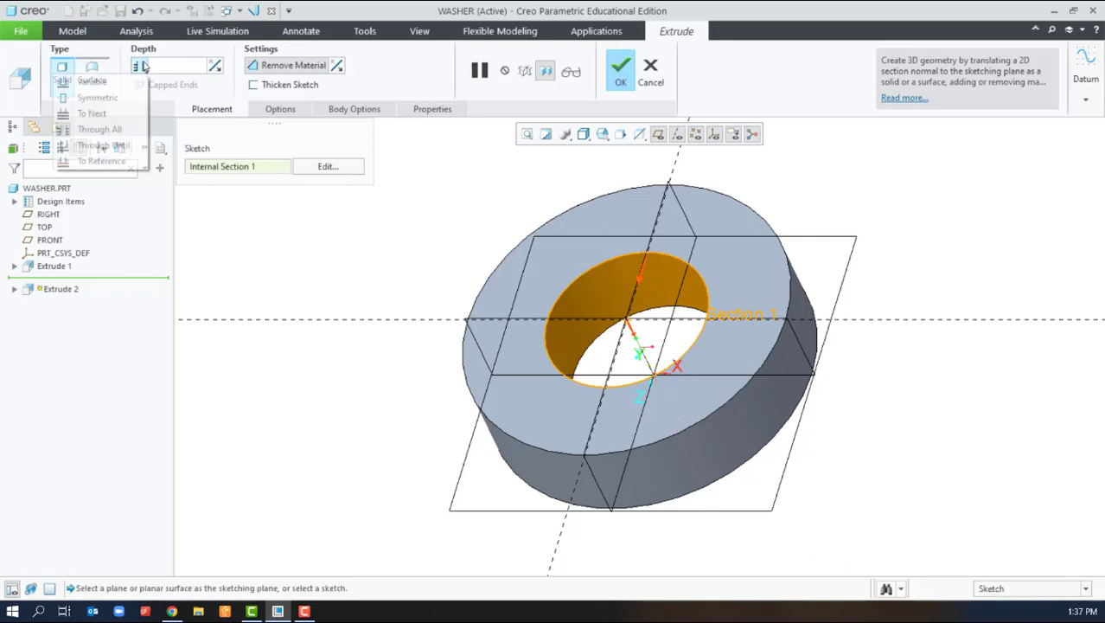
pyautogui.click(115, 119)
pyautogui.click(139, 66)
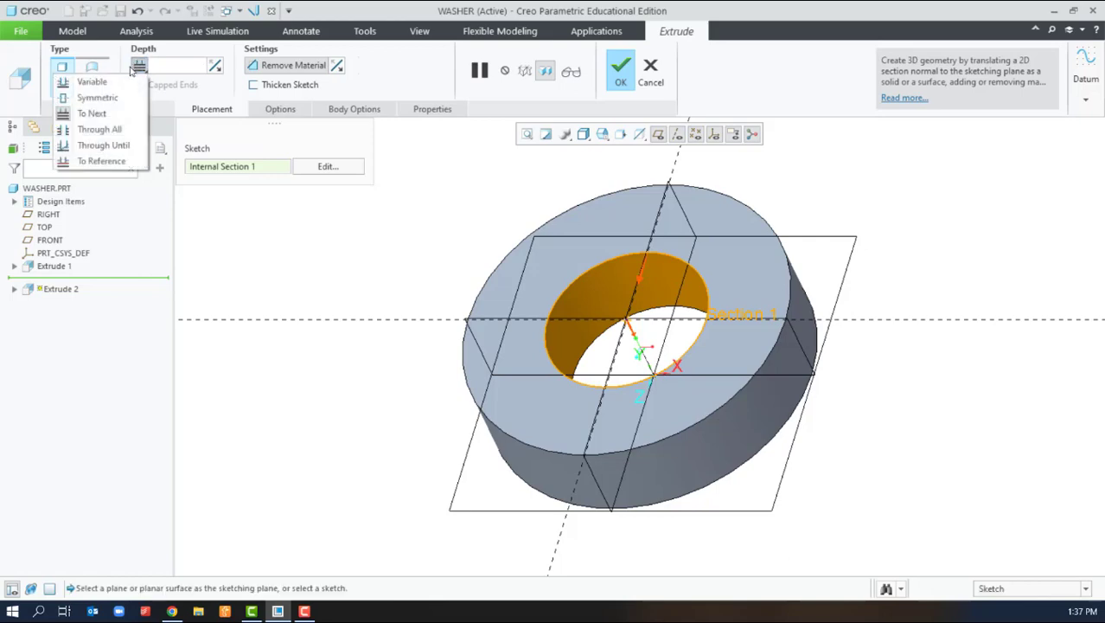
pyautogui.click(79, 81)
# - End the cut at the disc's underside as its depth reference, complete the hole and restore the default orientation
pyautogui.moveTo(834, 481)
pyautogui.mouseDown(button='middle')
pyautogui.moveTo(813, 415)
pyautogui.moveTo(783, 442)
pyautogui.mouseUp(button='middle')
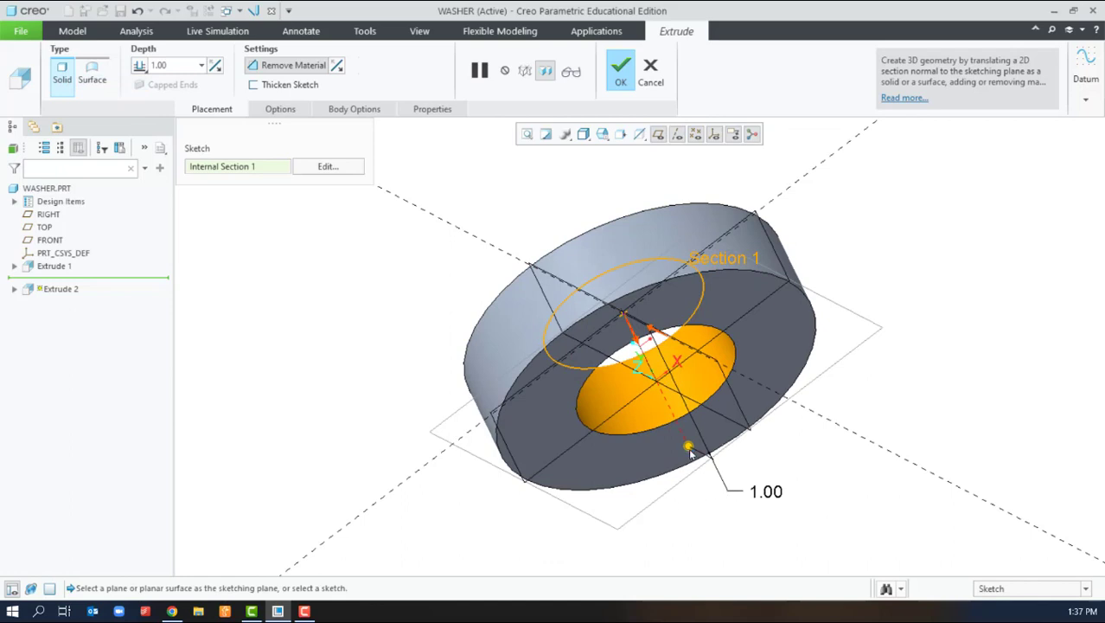
pyautogui.click(640, 451)
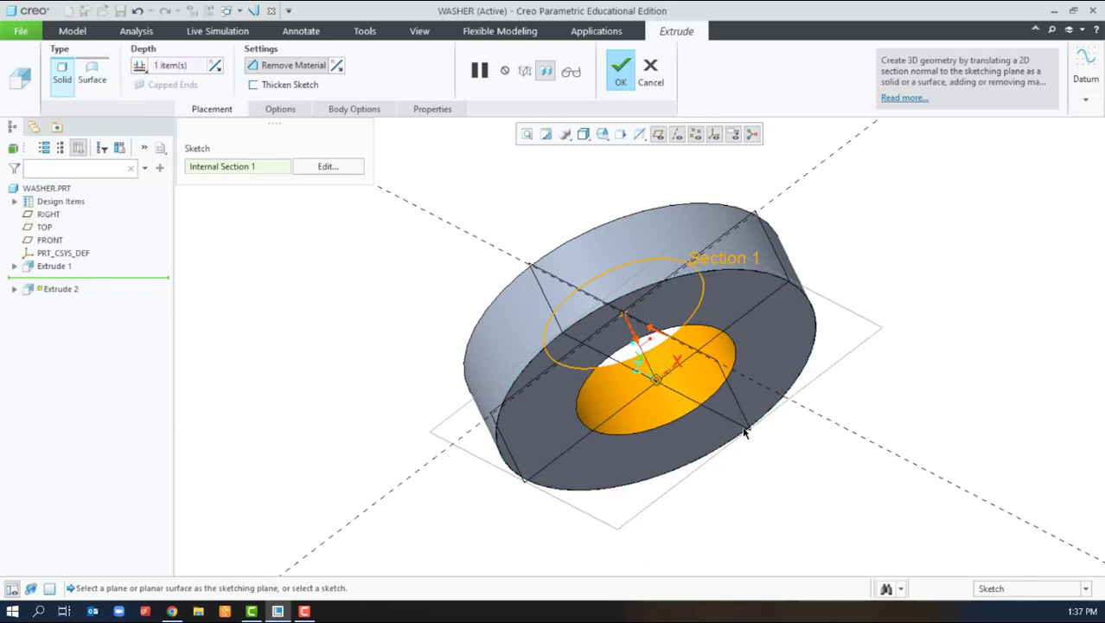
pyautogui.moveTo(807, 469); pyautogui.dragTo(653, 378, button='middle')
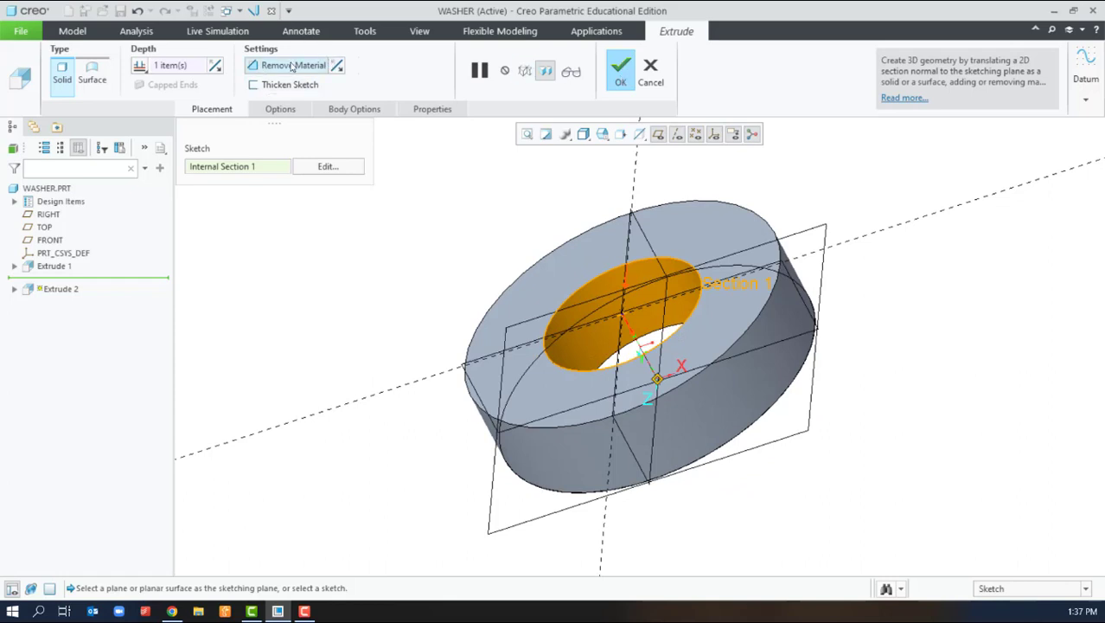
pyautogui.click(628, 73)
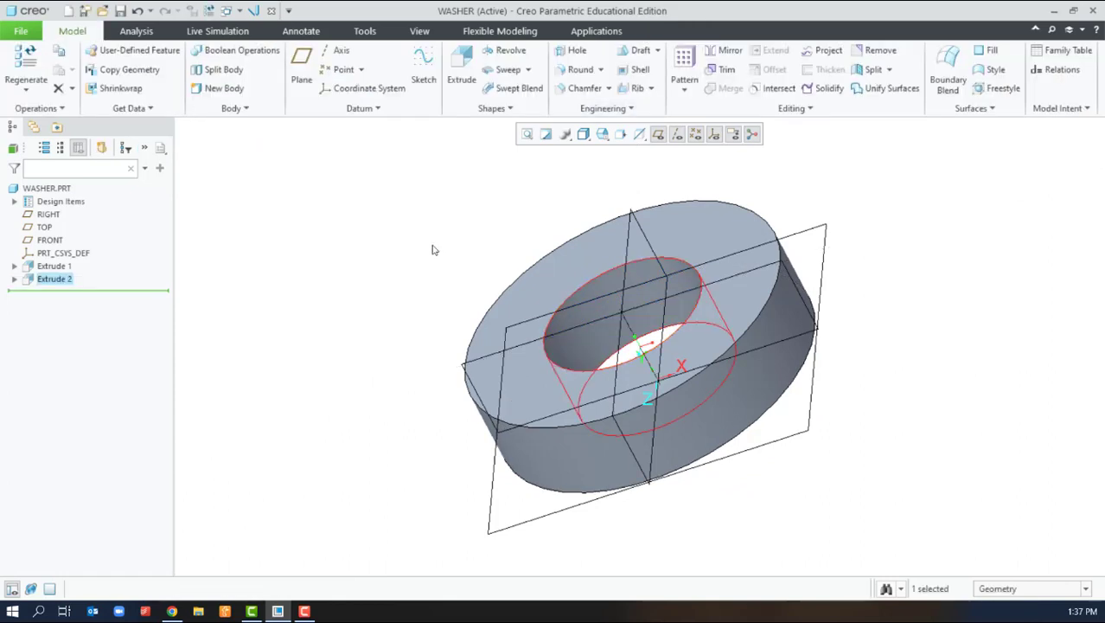
pyautogui.hotkey('ctrl', 'd')
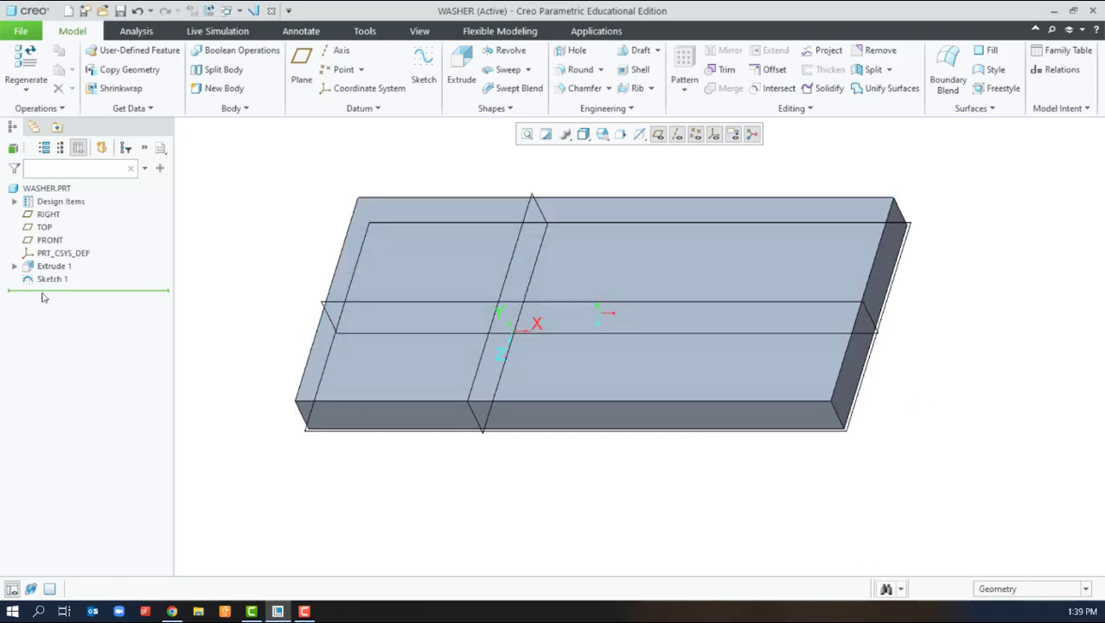
# - Open the dimensions of Sketch 1 on the rectangular plate for editing
pyautogui.click(459, 364)
pyautogui.rightClick(43, 279)
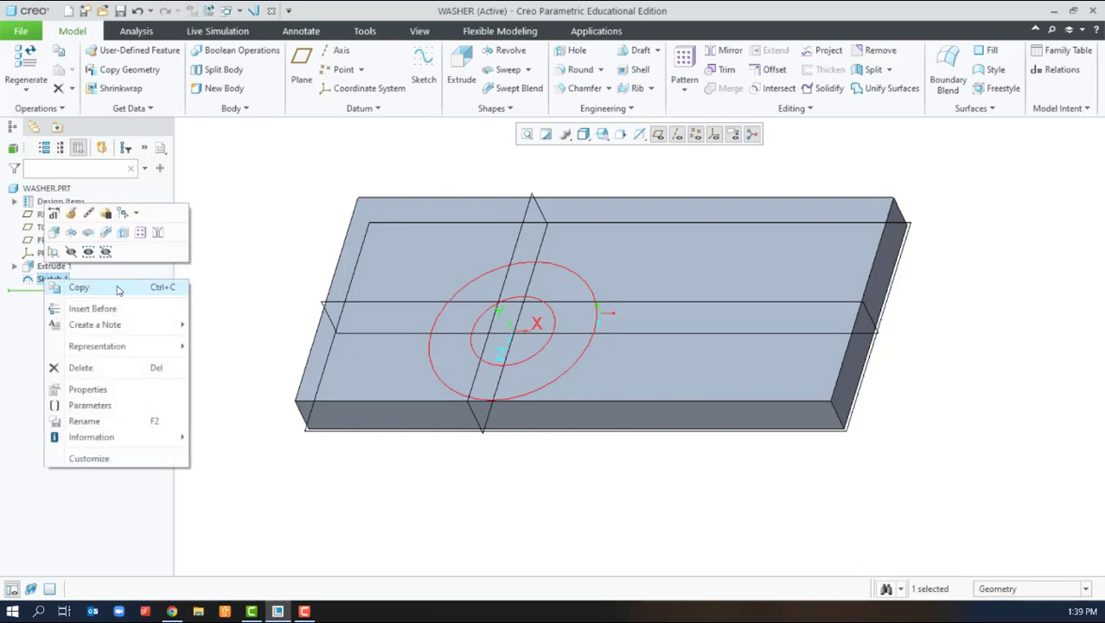
pyautogui.click(76, 237)
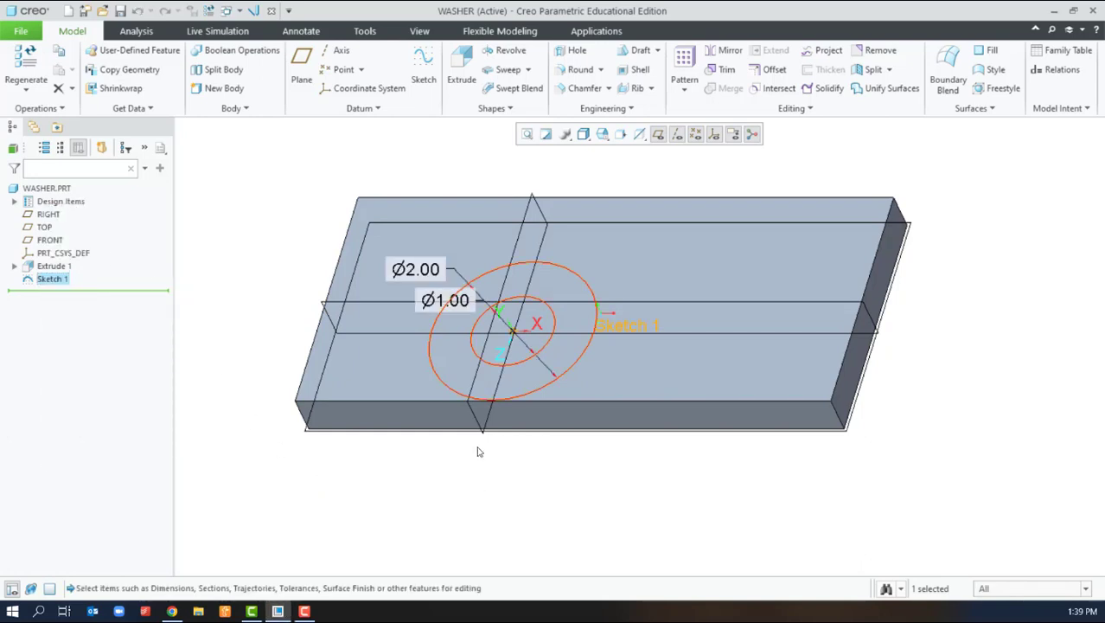
# - Extrude Sketch 1 as a Through All cut in the rectangular plate, removing the material outside the ring between the two circles
pyautogui.click(480, 494)
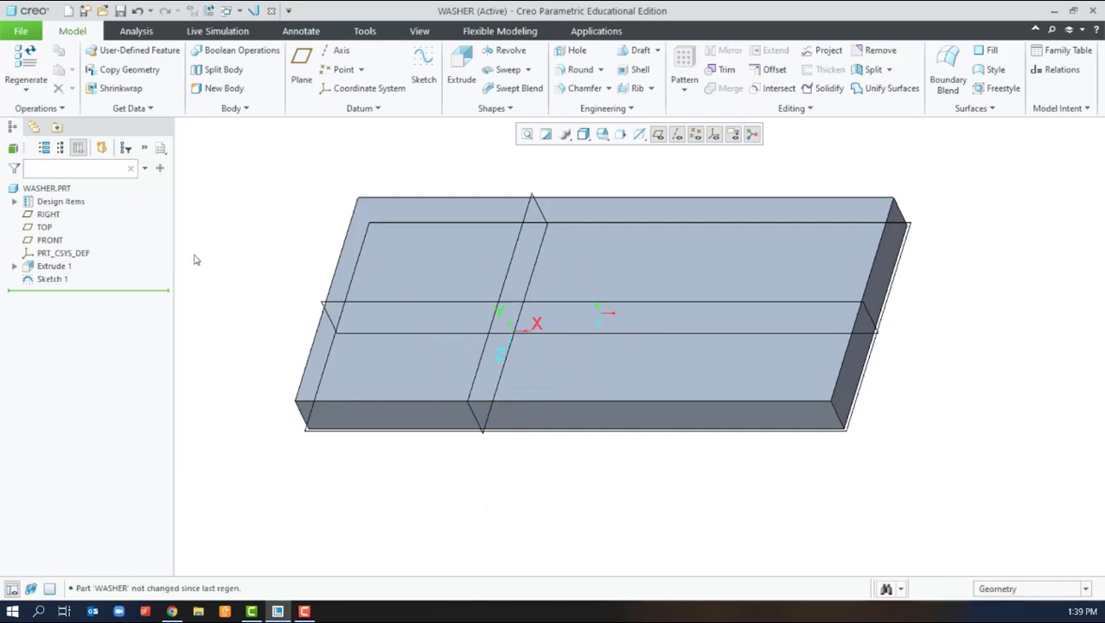
pyautogui.click(54, 279)
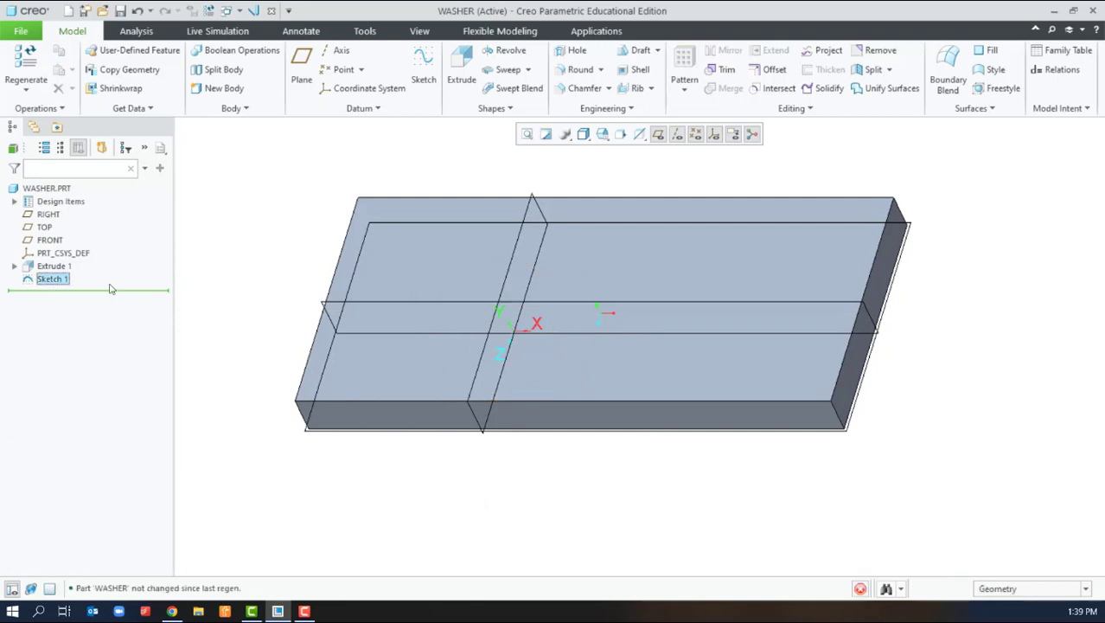
pyautogui.click(462, 69)
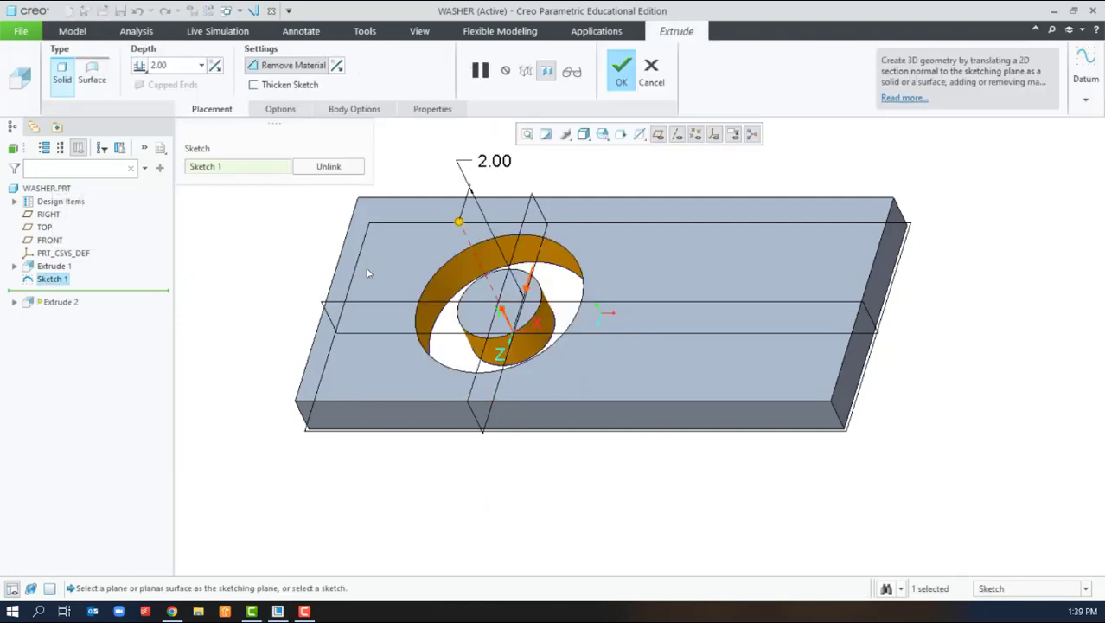
pyautogui.click(141, 65)
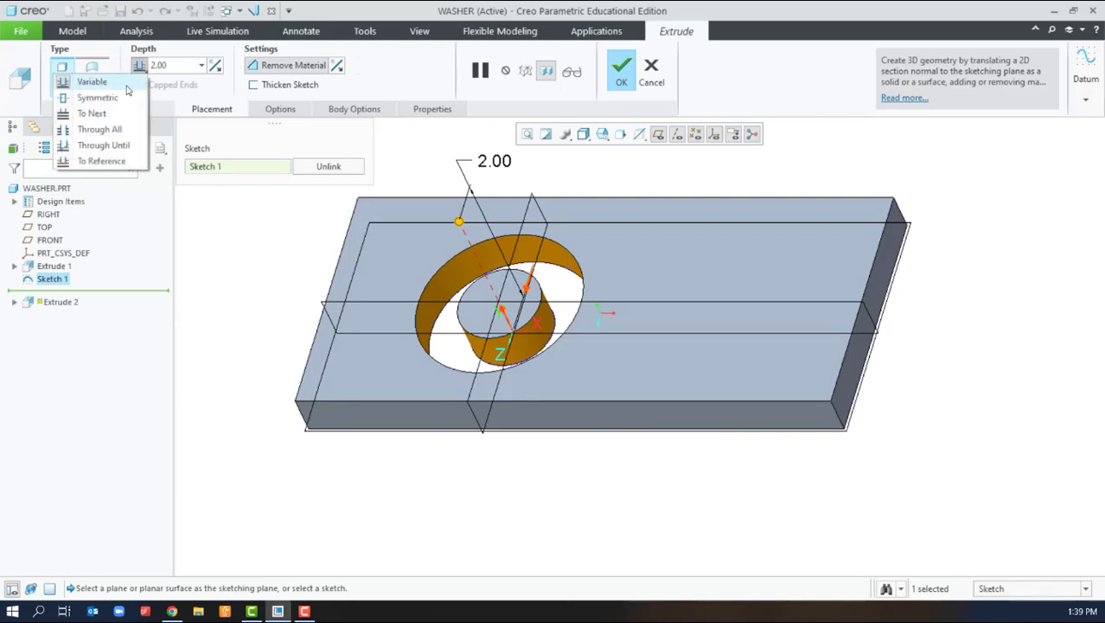
pyautogui.click(102, 129)
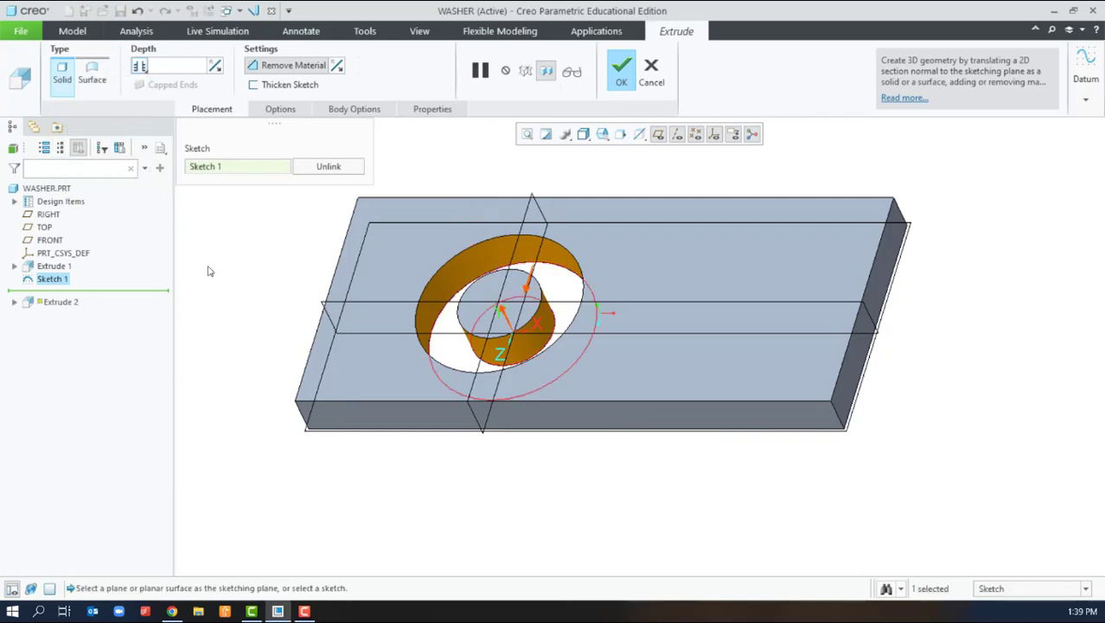
pyautogui.click(532, 284)
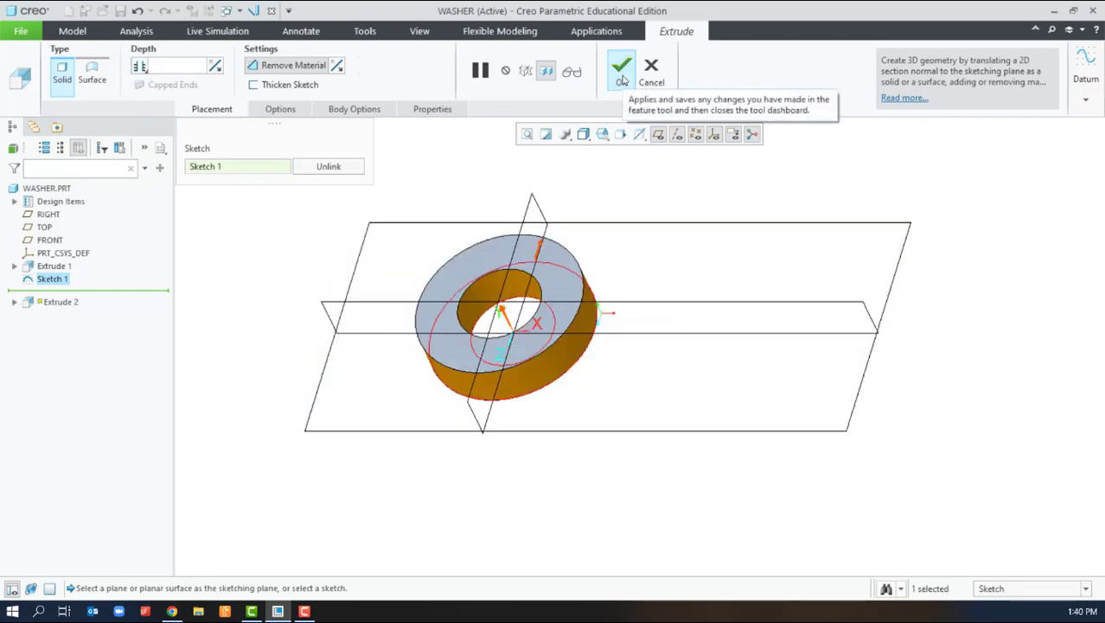
pyautogui.click(622, 76)
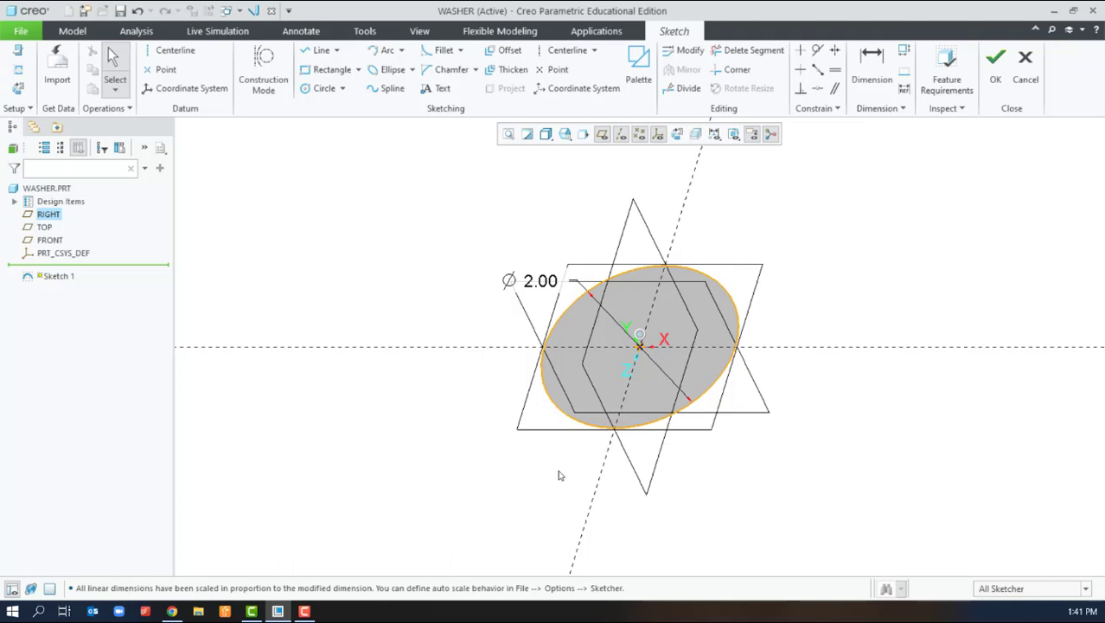
# - Finish the 2.00 diameter circle sketch and extrude it as a thickened sketch with a 0.50 wall
pyautogui.click(1003, 74)
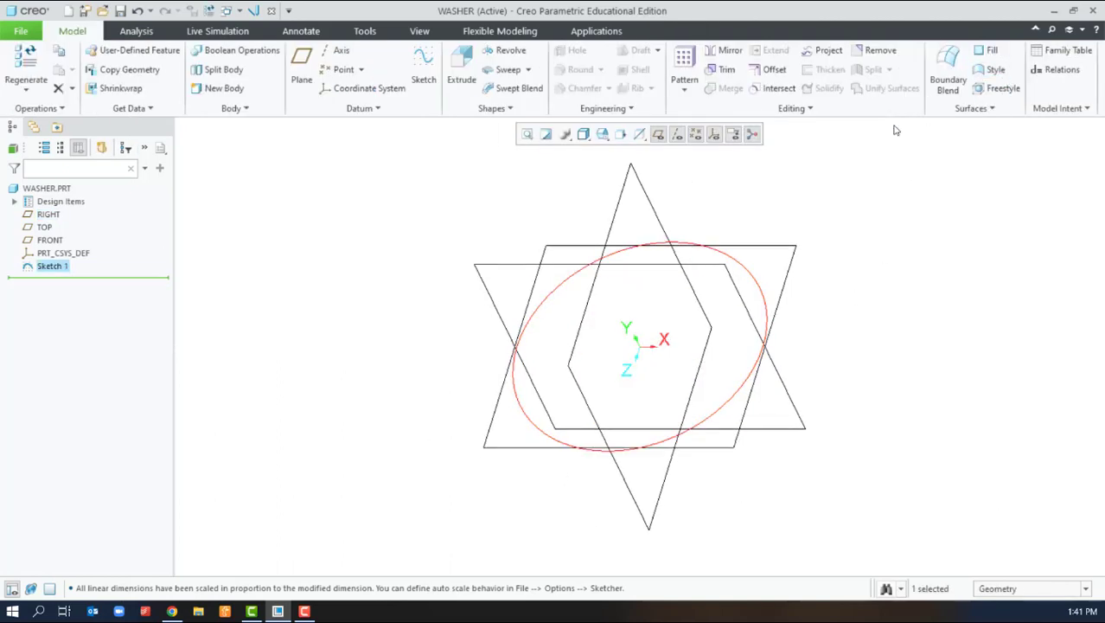
pyautogui.click(461, 70)
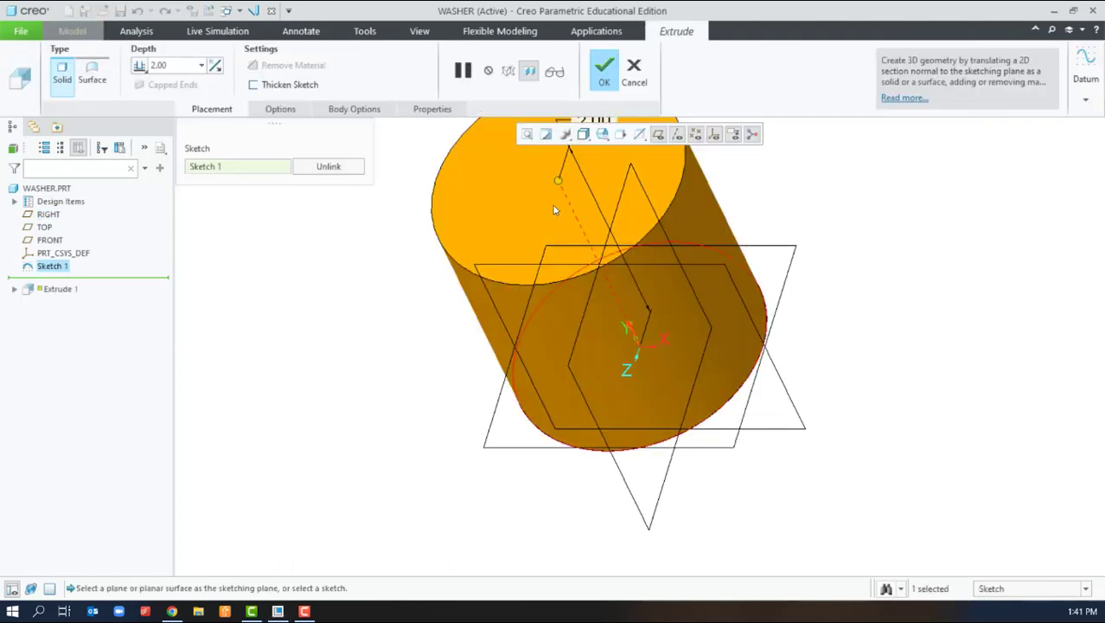
pyautogui.click(279, 84)
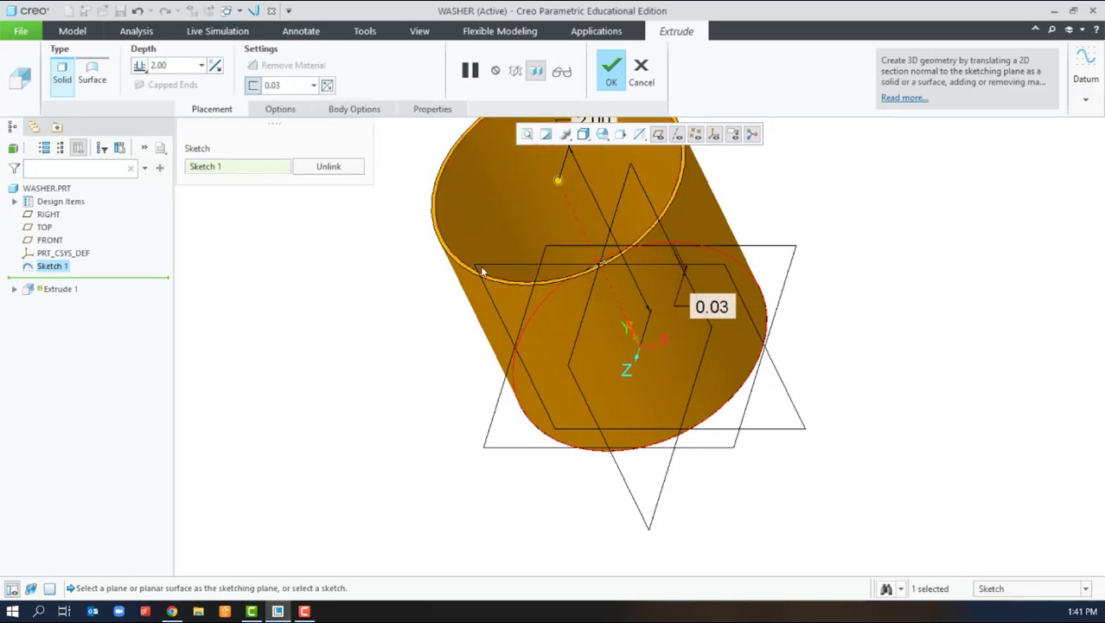
pyautogui.doubleClick(289, 89)
pyautogui.press('BackSpace')
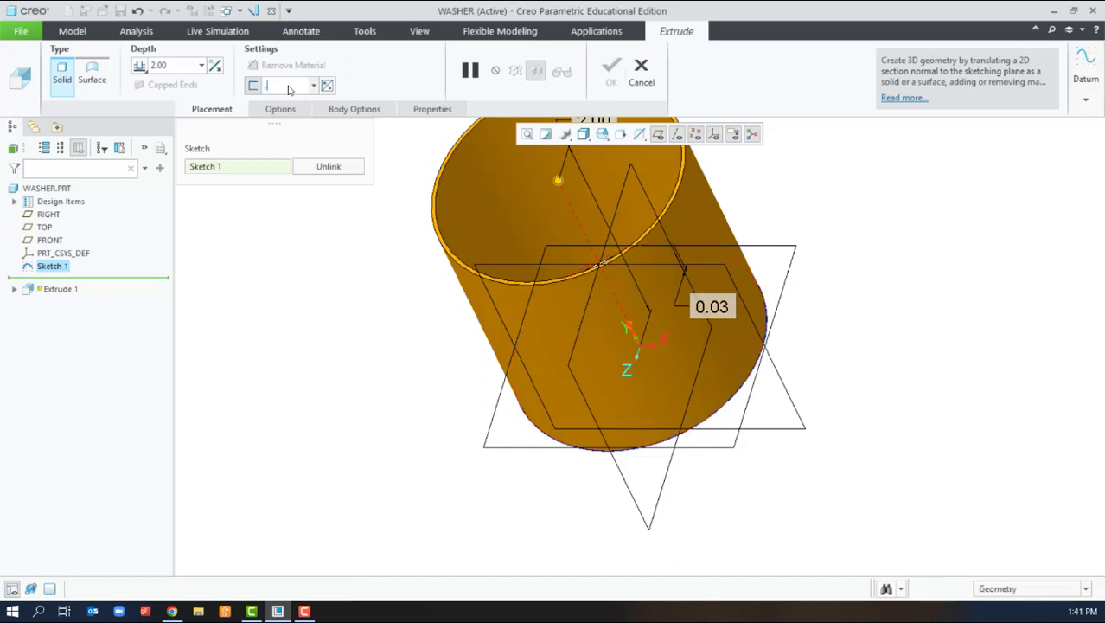
pyautogui.write('.5')
pyautogui.press('Return')
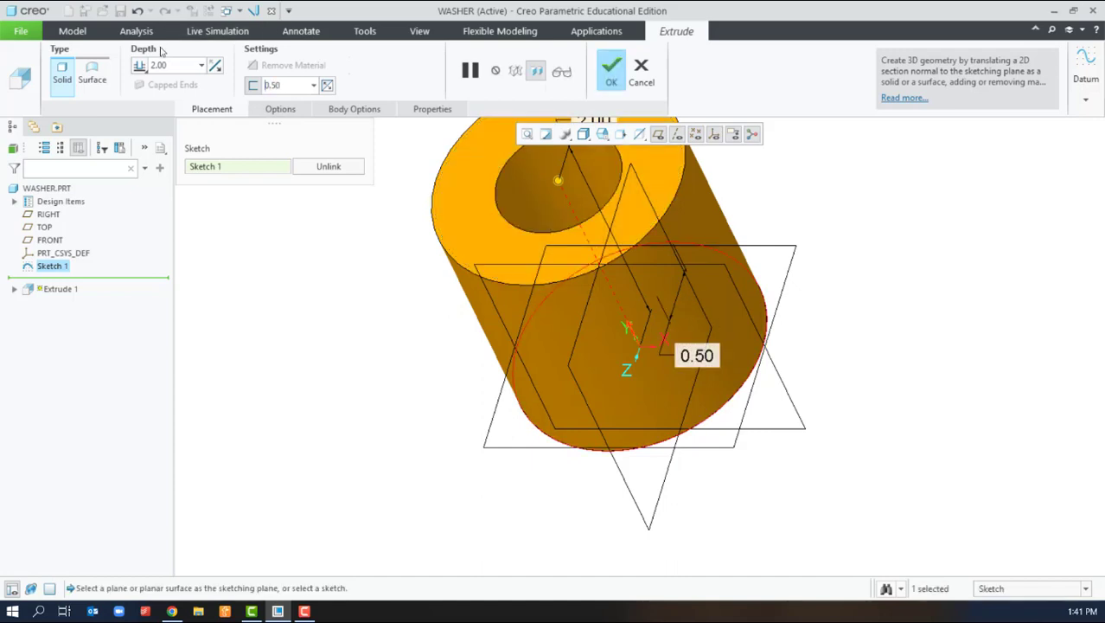
# - Set the thickened extrusion's depth to 0.50 and complete the feature
pyautogui.doubleClick(173, 67)
pyautogui.write('.5')
pyautogui.press('Return')
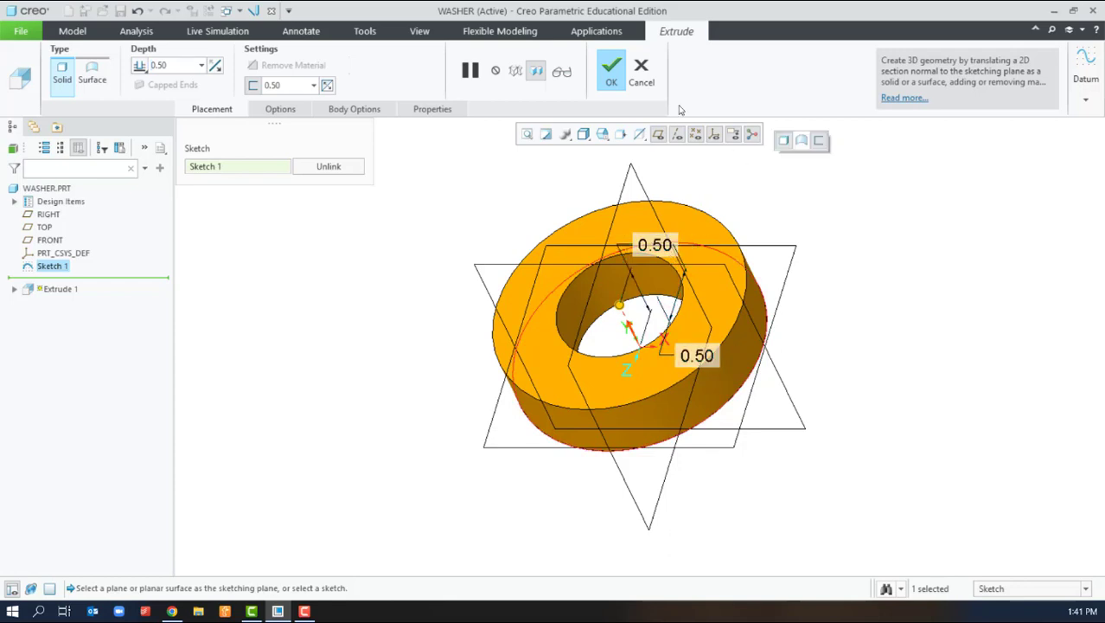
pyautogui.click(611, 71)
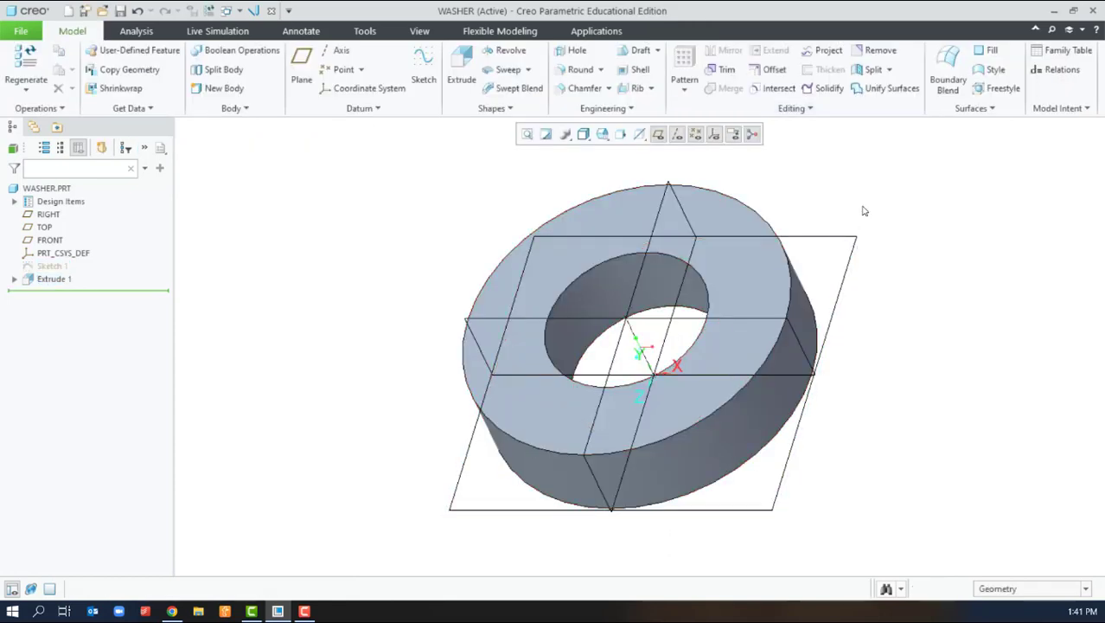
# - Redefine Sketch 1 by setting the circle's diameter to 1.00, and accept the sketch
pyautogui.click(62, 266)
pyautogui.click(83, 181)
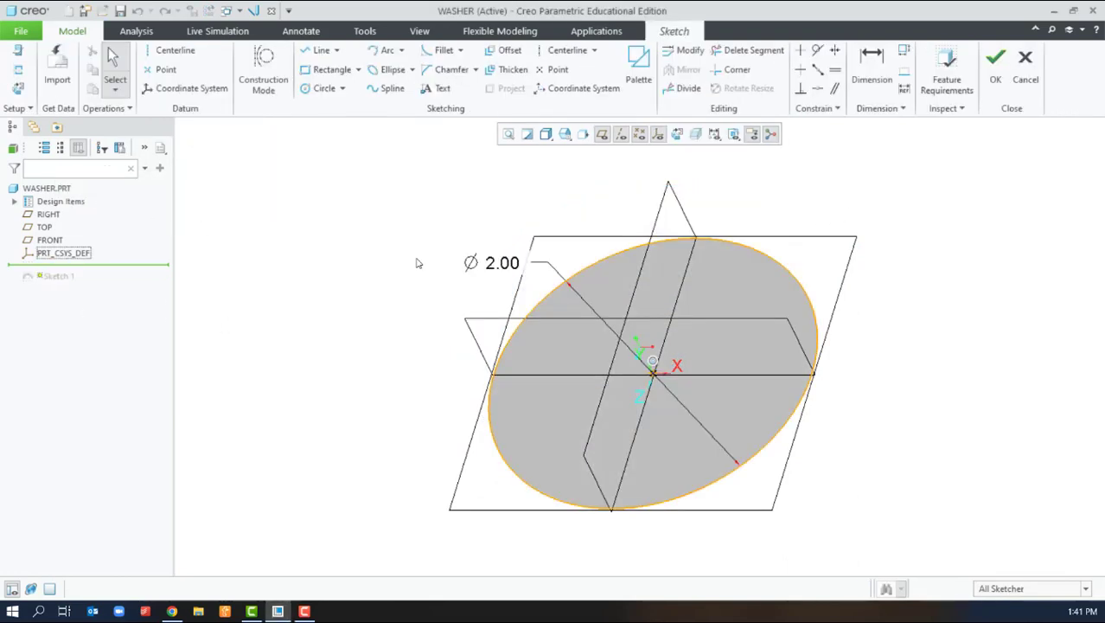
pyautogui.doubleClick(490, 266)
pyautogui.write('1')
pyautogui.press('Return')
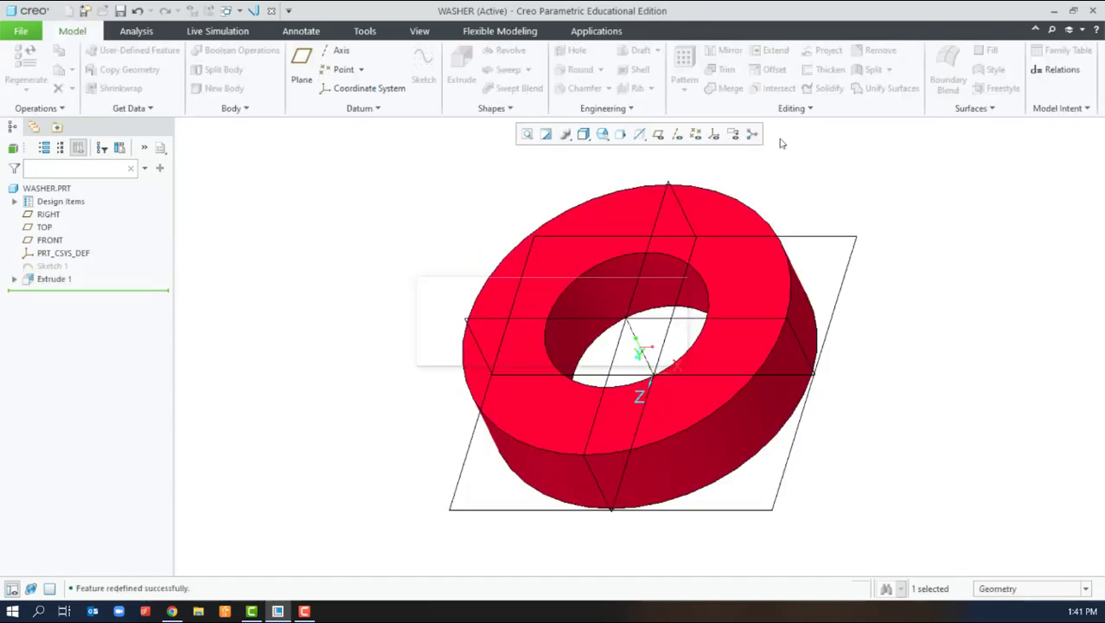
# - Redefine Extrude 1 so that its 0.50 wall thickens outward from the sketched circle
pyautogui.click(61, 279)
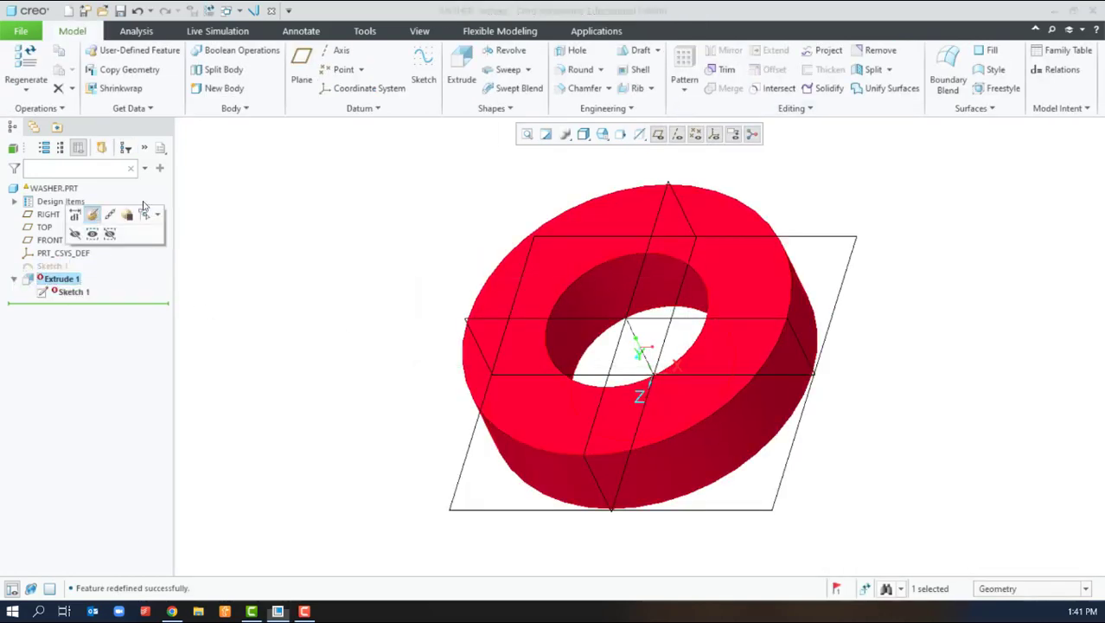
pyautogui.click(98, 217)
pyautogui.click(327, 84)
pyautogui.click(327, 84)
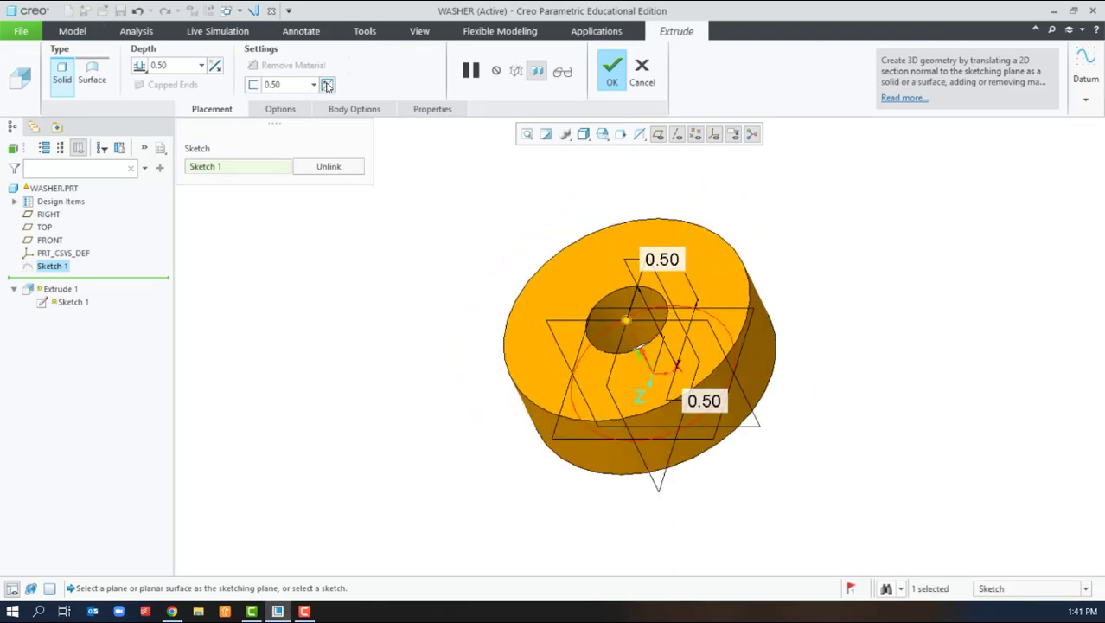
pyautogui.click(327, 85)
pyautogui.click(327, 85)
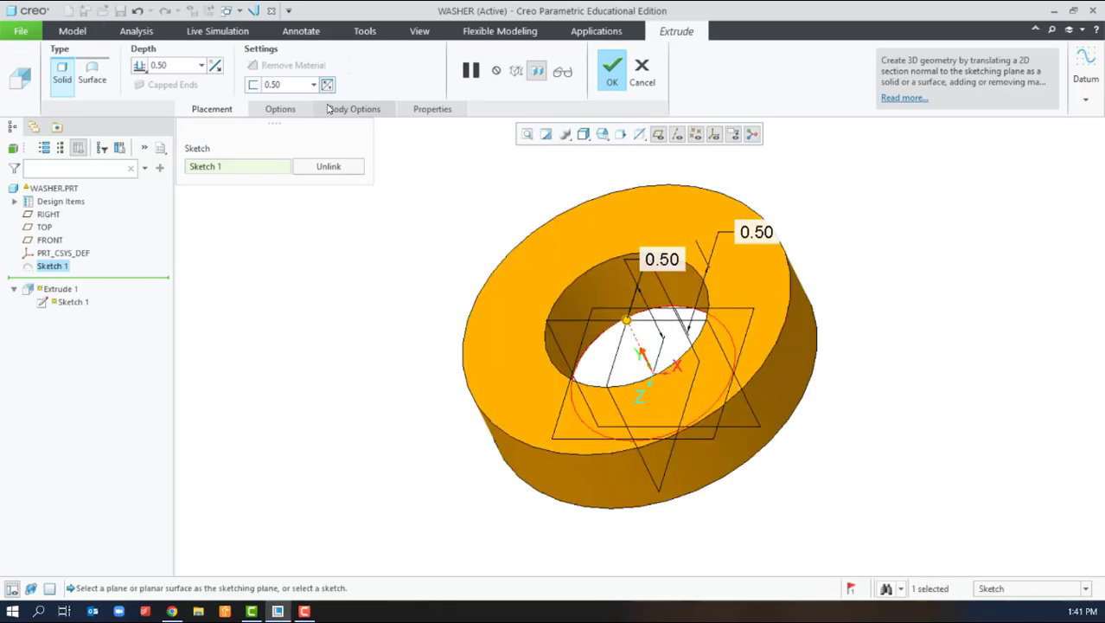
pyautogui.click(613, 72)
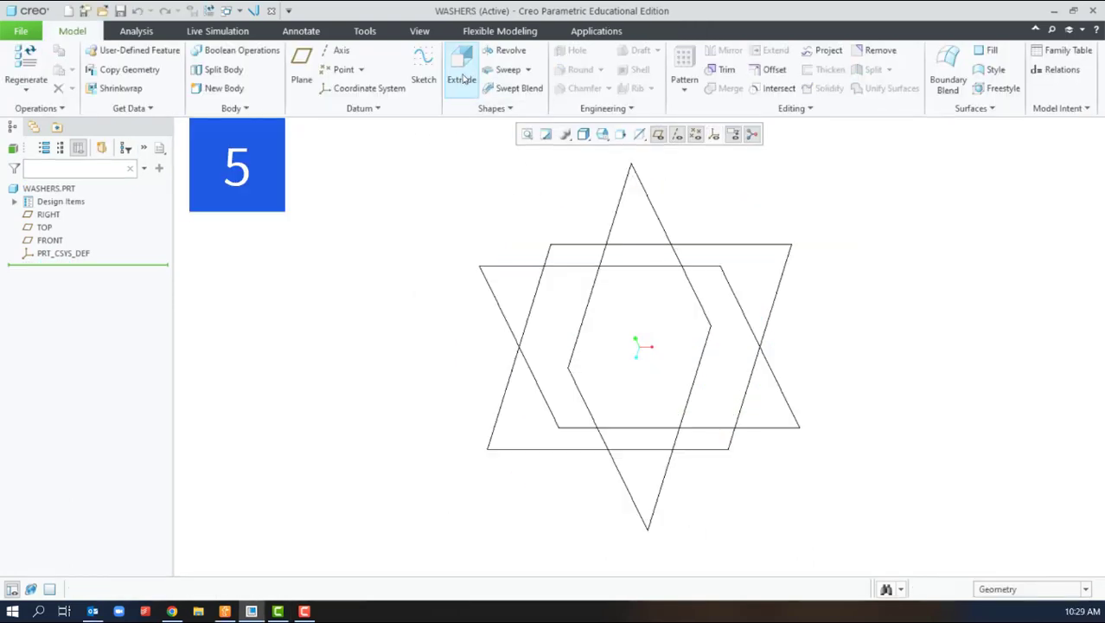
# - Start an extrusion section on the TOP plane and draw two concentric semicircular arcs at the origin, radii about 73.75 and 103.65
pyautogui.click(462, 74)
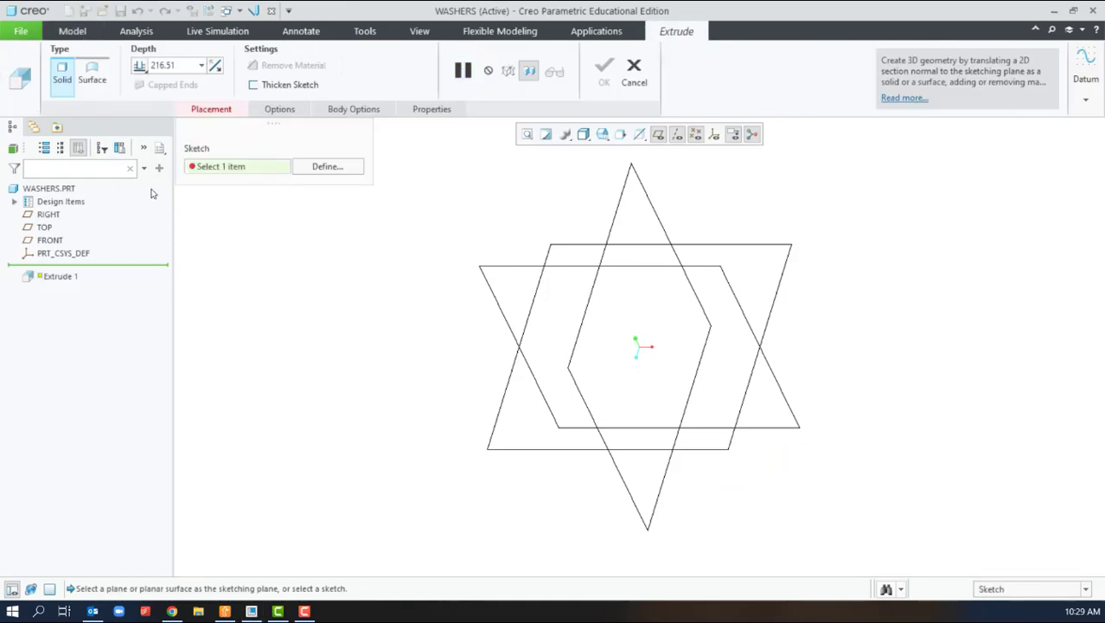
pyautogui.click(45, 226)
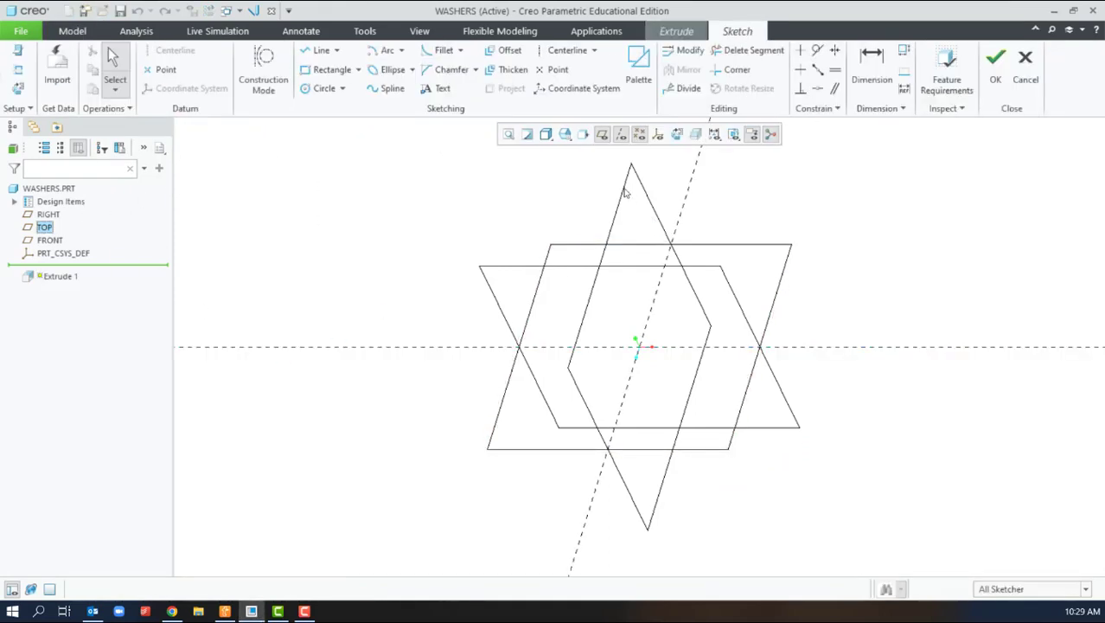
pyautogui.click(677, 134)
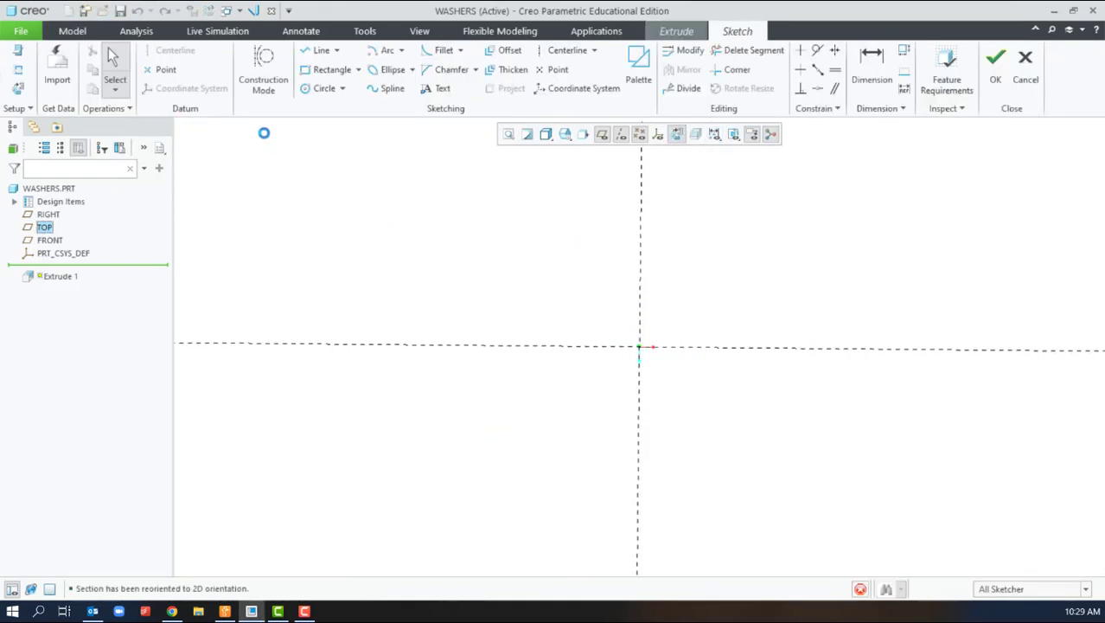
pyautogui.click(382, 50)
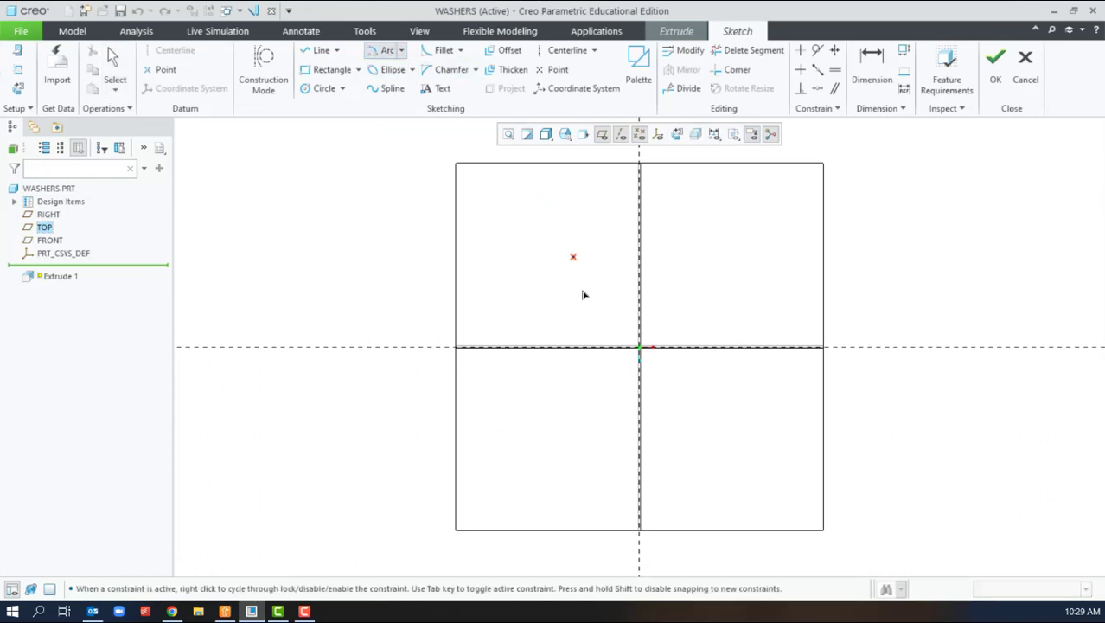
pyautogui.click(640, 346)
pyautogui.click(640, 294)
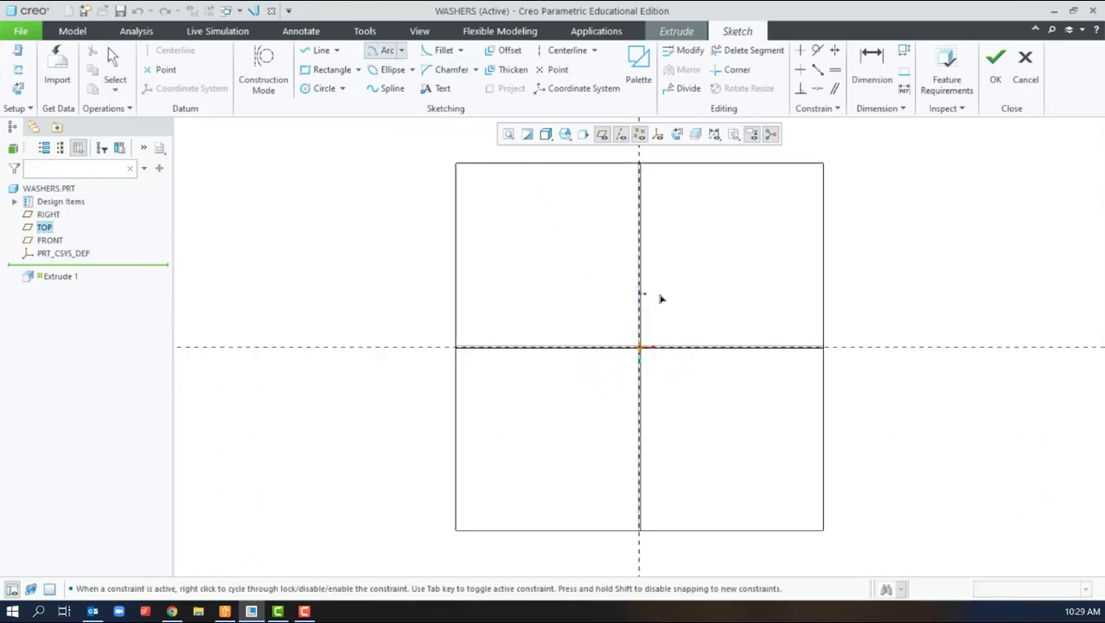
pyautogui.click(640, 399)
pyautogui.click(640, 347)
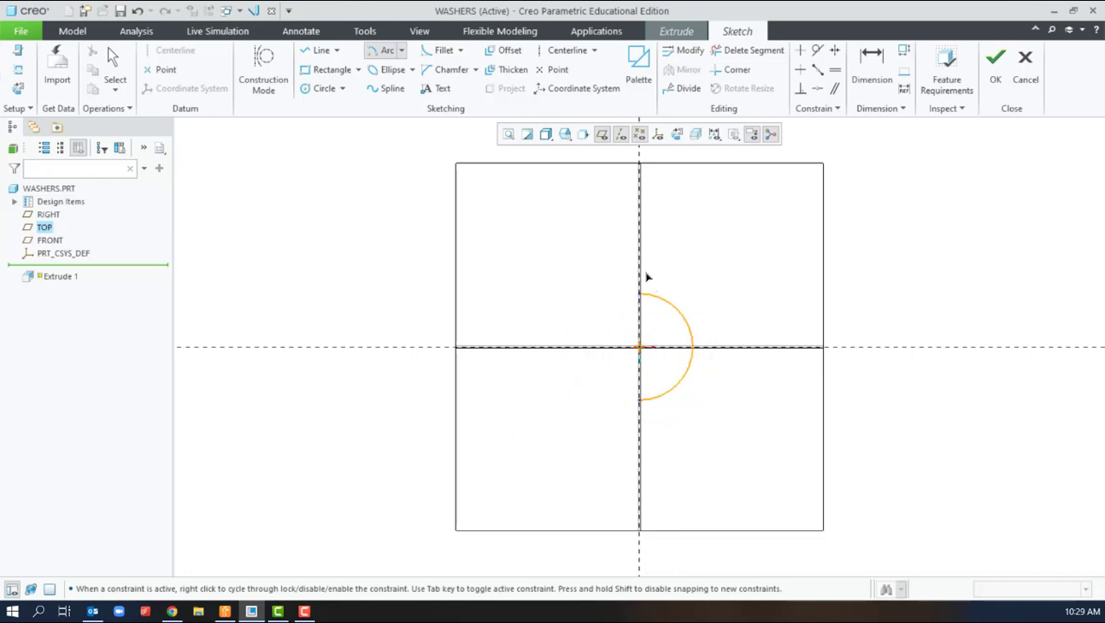
pyautogui.click(641, 273)
pyautogui.click(642, 421)
# - Close the half-ring section with two vertical lines joining the ends of the inner and outer arcs
pyautogui.click(318, 51)
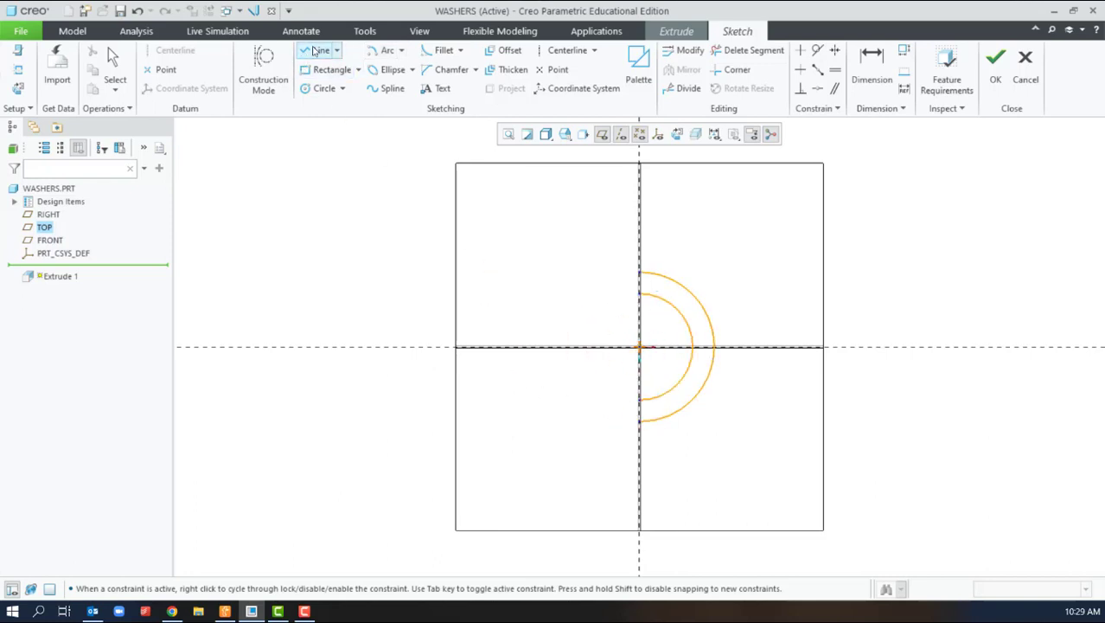
pyautogui.click(641, 293)
pyautogui.middleClick(550, 320)
pyautogui.click(639, 400)
pyautogui.click(640, 421)
pyautogui.middleClick(584, 424)
pyautogui.middleClick(766, 262)
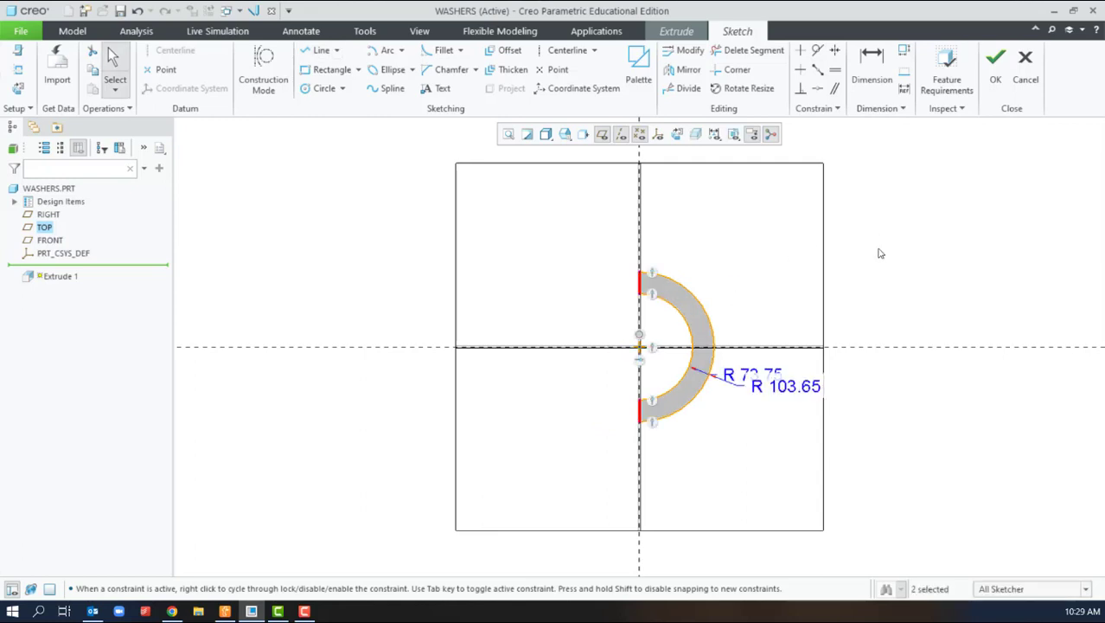
# - Move the outer arc's radius dimension clear of the inner one and set the inner arc's radius to 0.50
pyautogui.moveTo(765, 386); pyautogui.dragTo(800, 437)
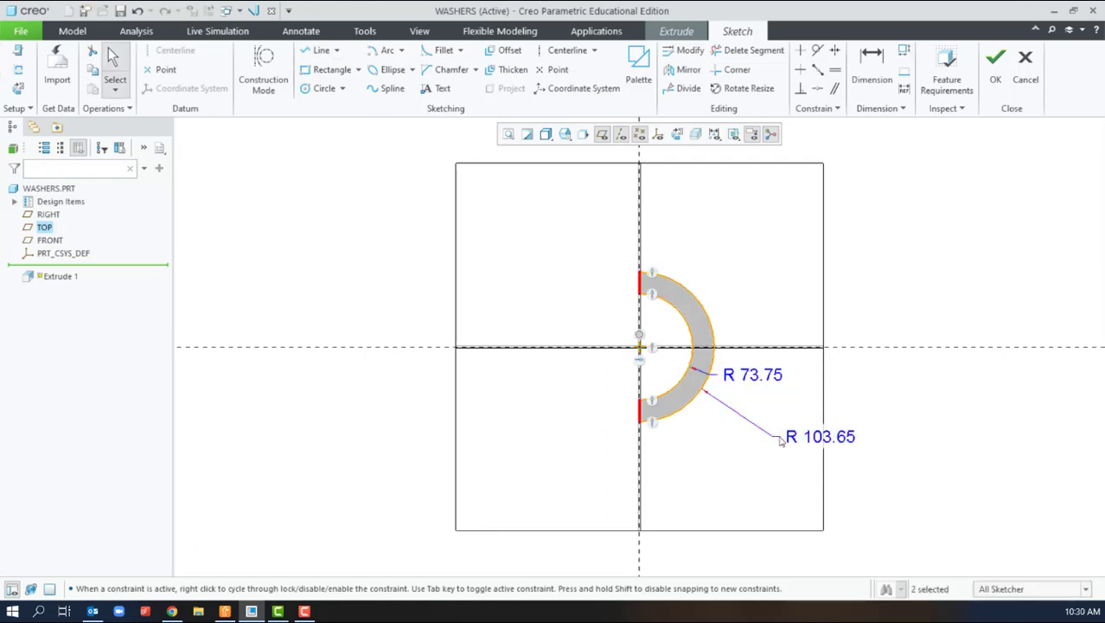
pyautogui.click(759, 377)
pyautogui.doubleClick(758, 380)
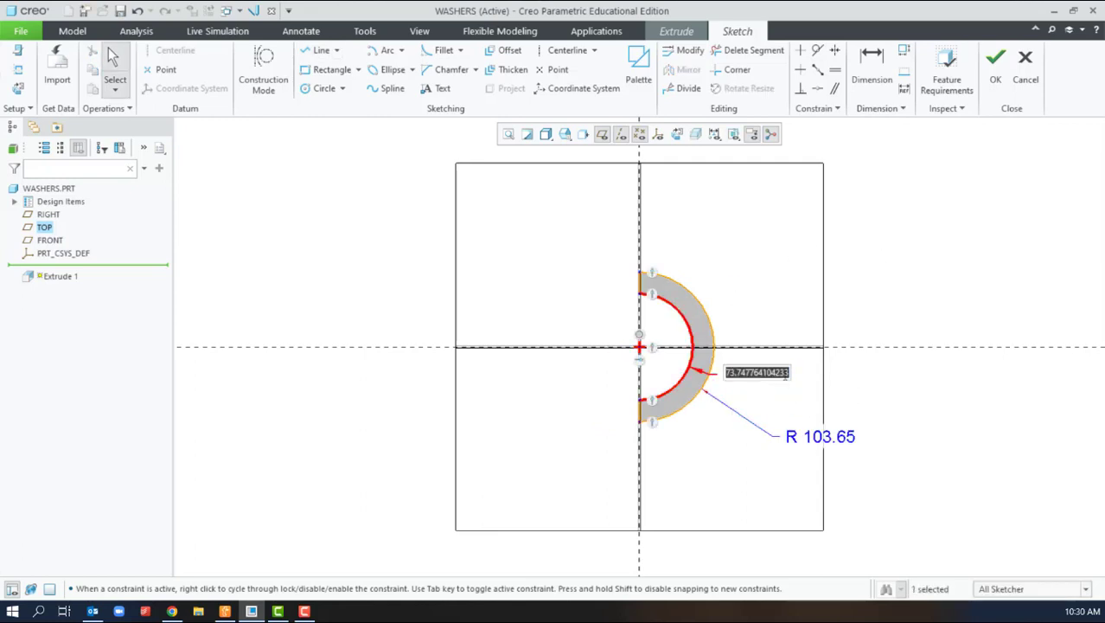
pyautogui.write('1/2')
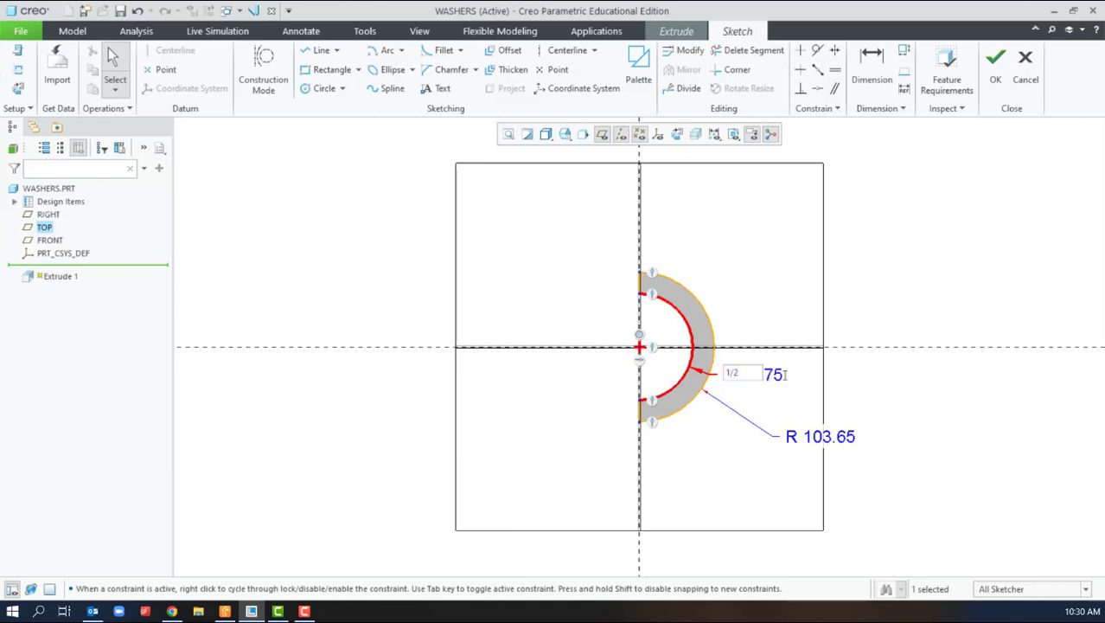
pyautogui.press('Return')
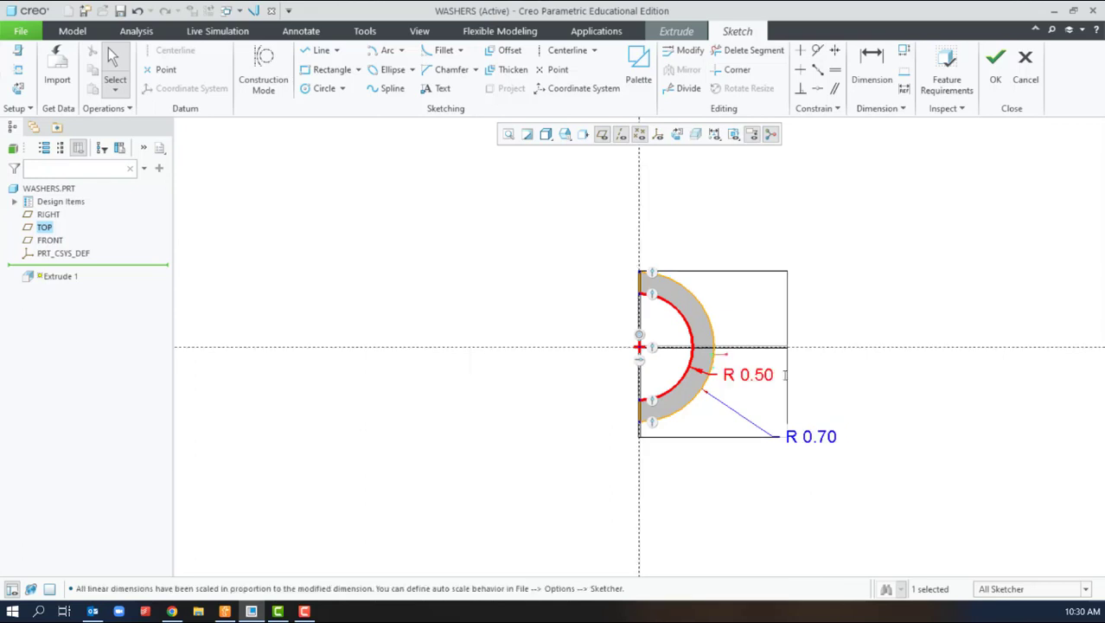
# - Convert the outer arc's radius dimension to a diameter and set it to 2.00
pyautogui.click(811, 442)
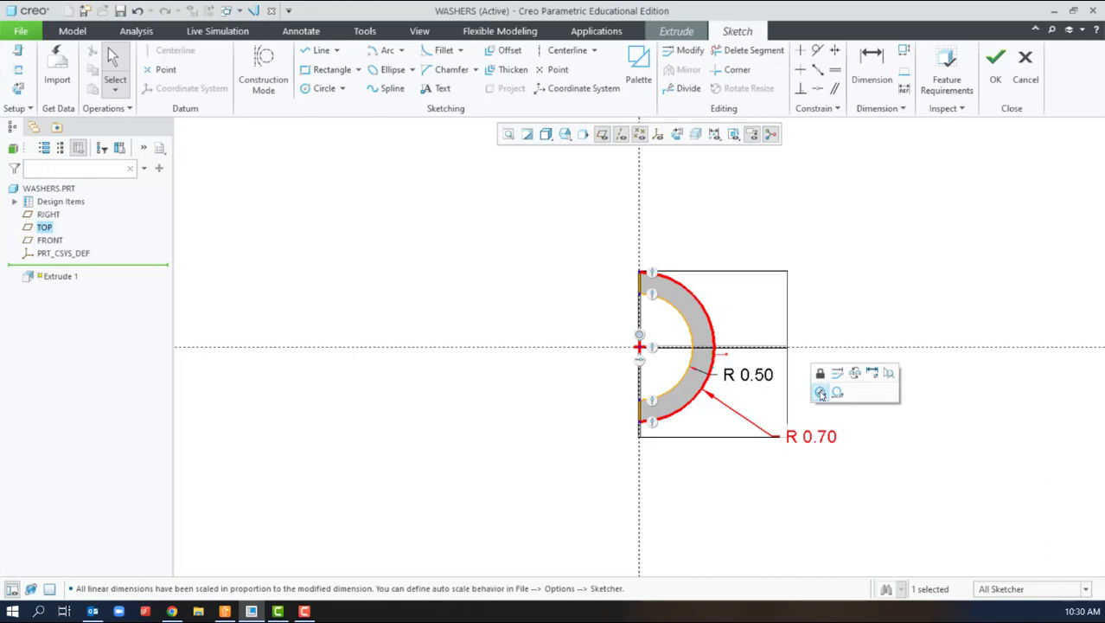
pyautogui.click(820, 394)
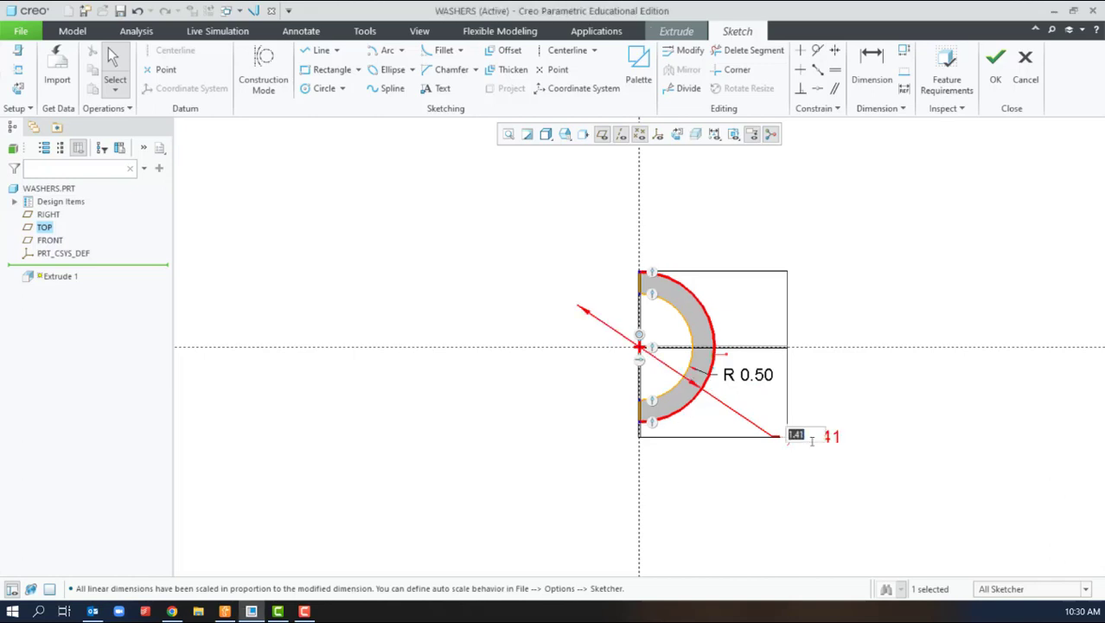
pyautogui.write('2')
pyautogui.press('Return')
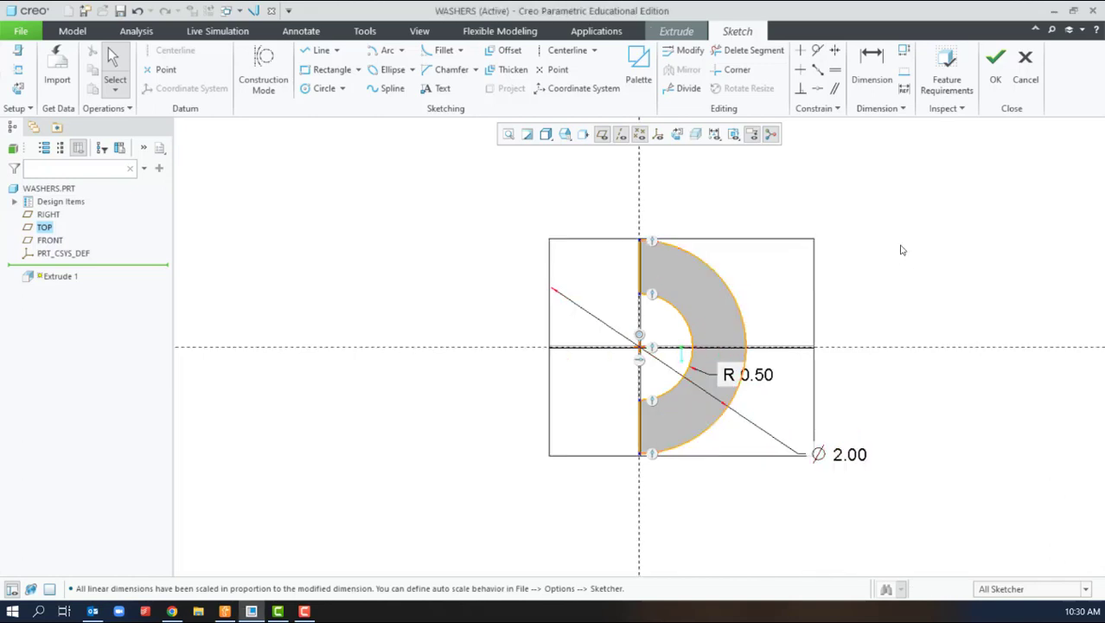
# - Finish the half-ring section and extrude it as a solid 0.50 deep, symmetric about the sketch plane
pyautogui.click(995, 62)
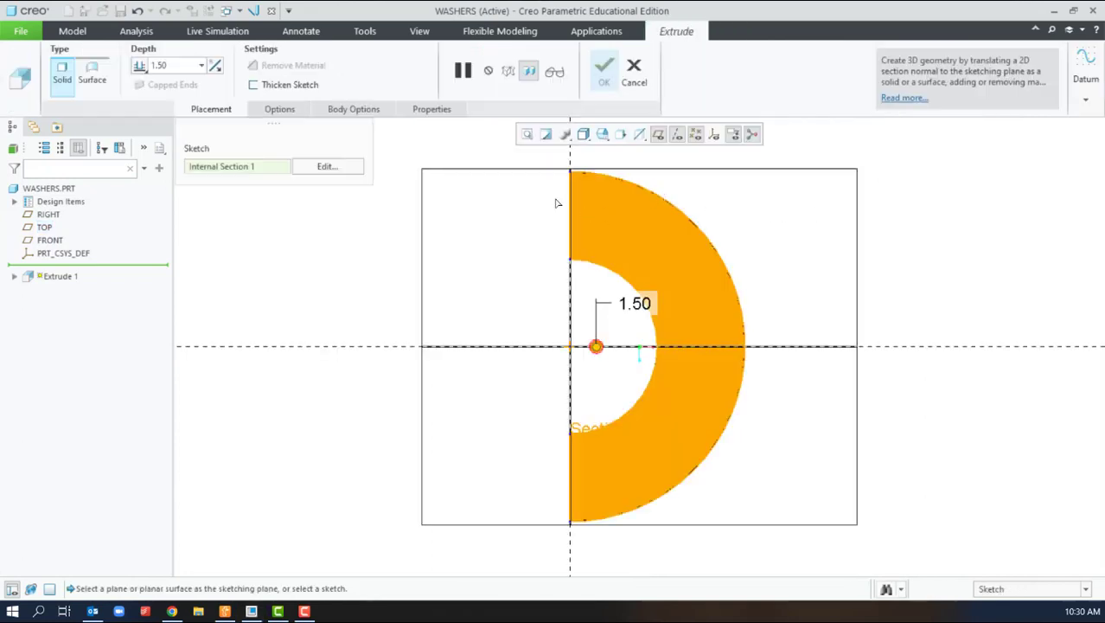
pyautogui.press('BackSpace')
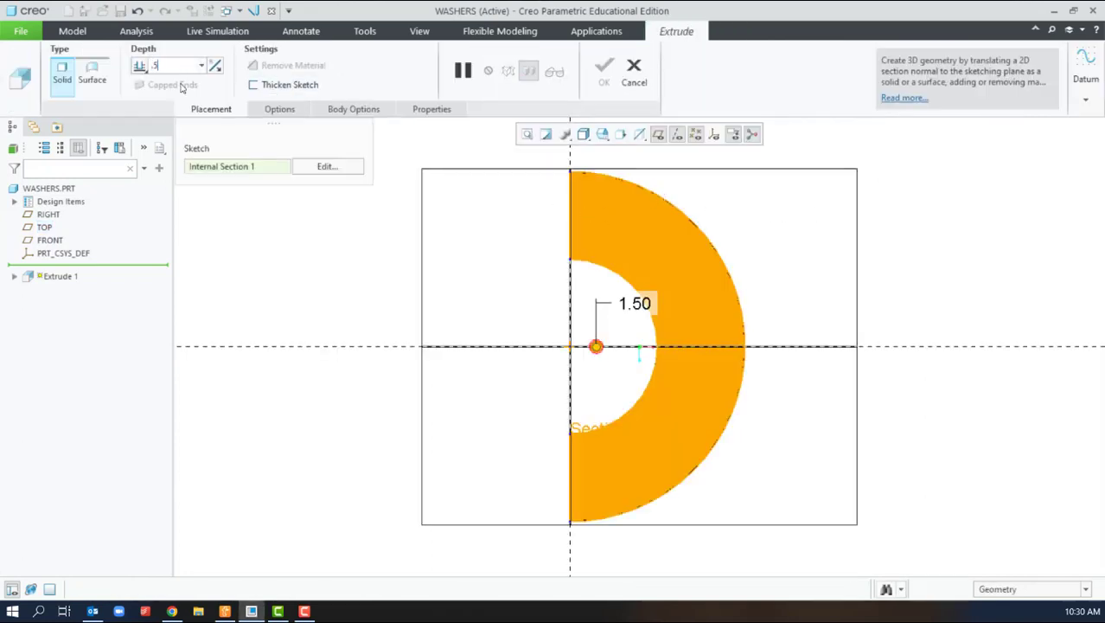
pyautogui.press('Return')
pyautogui.hotkey('ctrl', 'd')
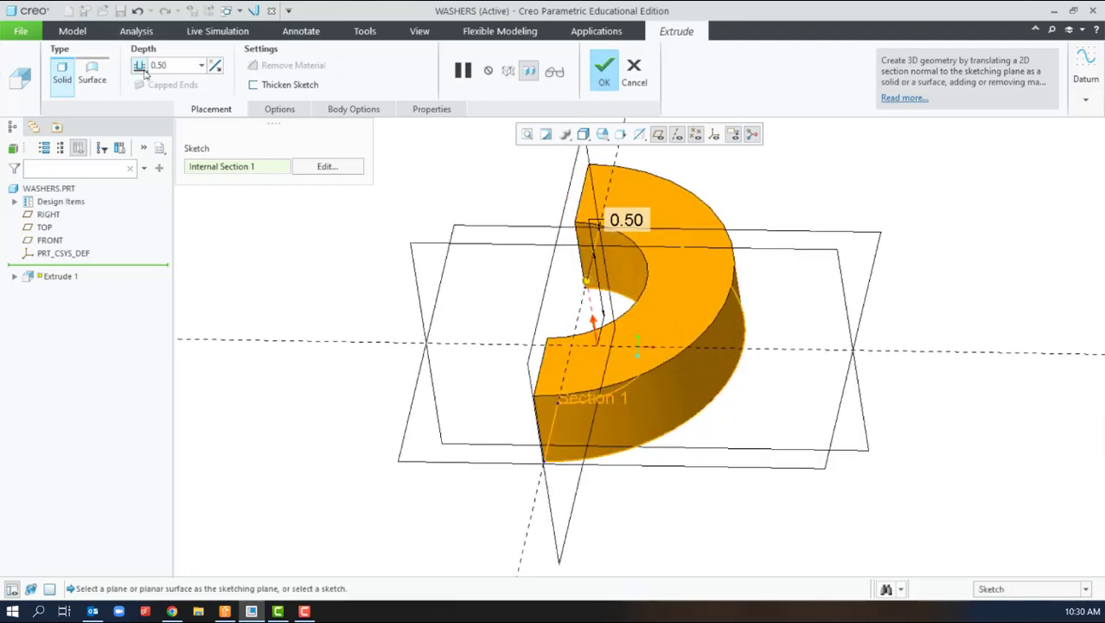
pyautogui.click(140, 67)
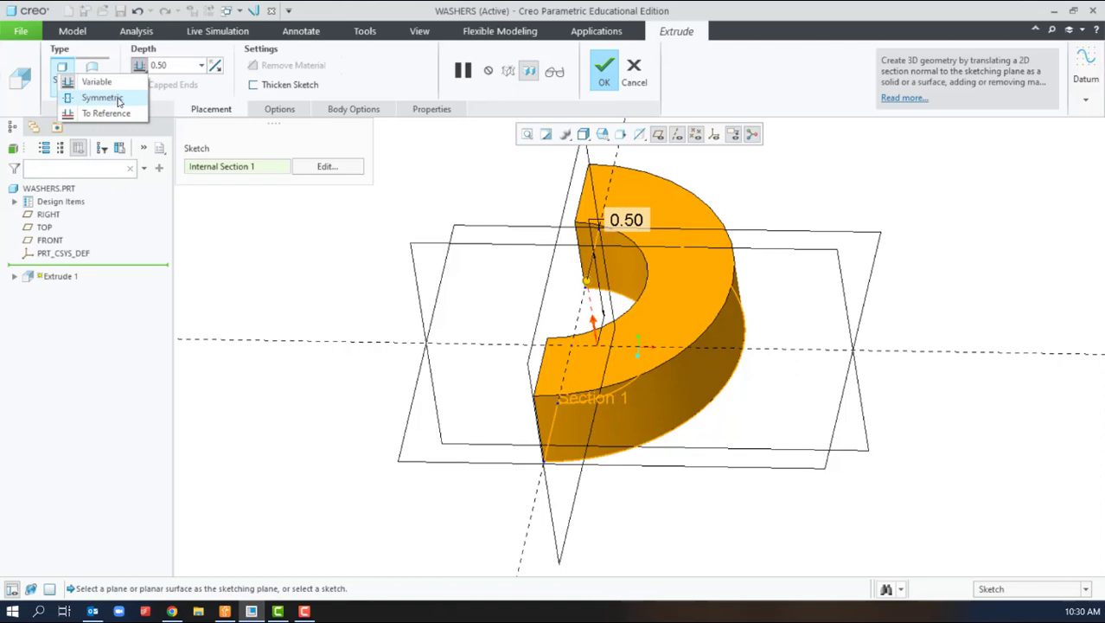
pyautogui.click(118, 100)
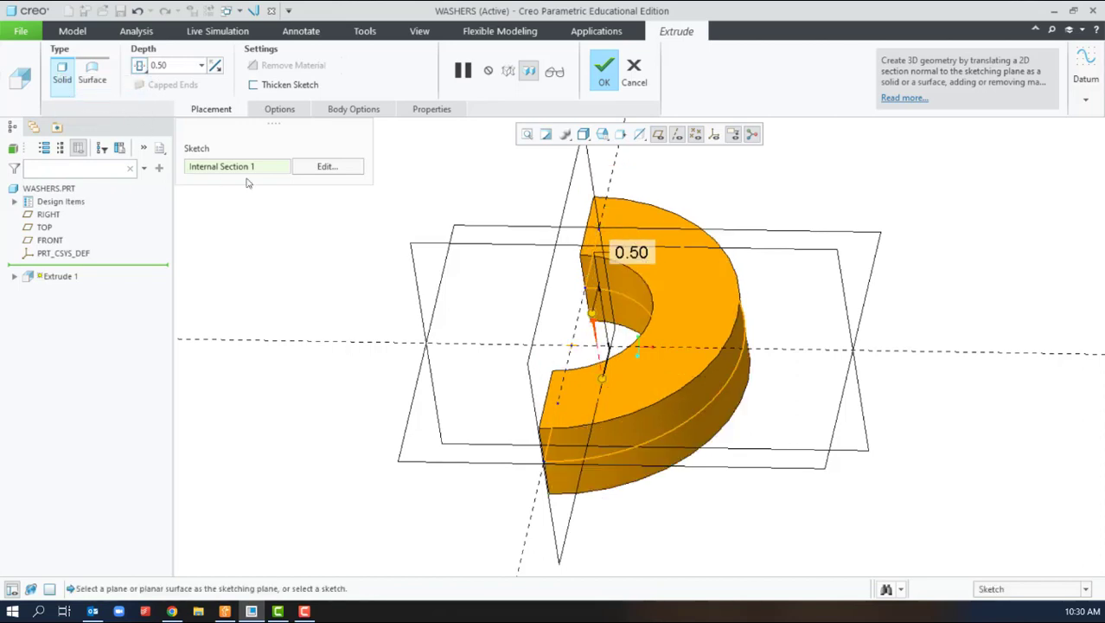
pyautogui.click(605, 73)
pyautogui.click(826, 462)
pyautogui.moveTo(827, 461)
pyautogui.mouseDown(button='middle')
pyautogui.moveTo(864, 461)
pyautogui.moveTo(837, 474)
pyautogui.mouseUp(button='middle')
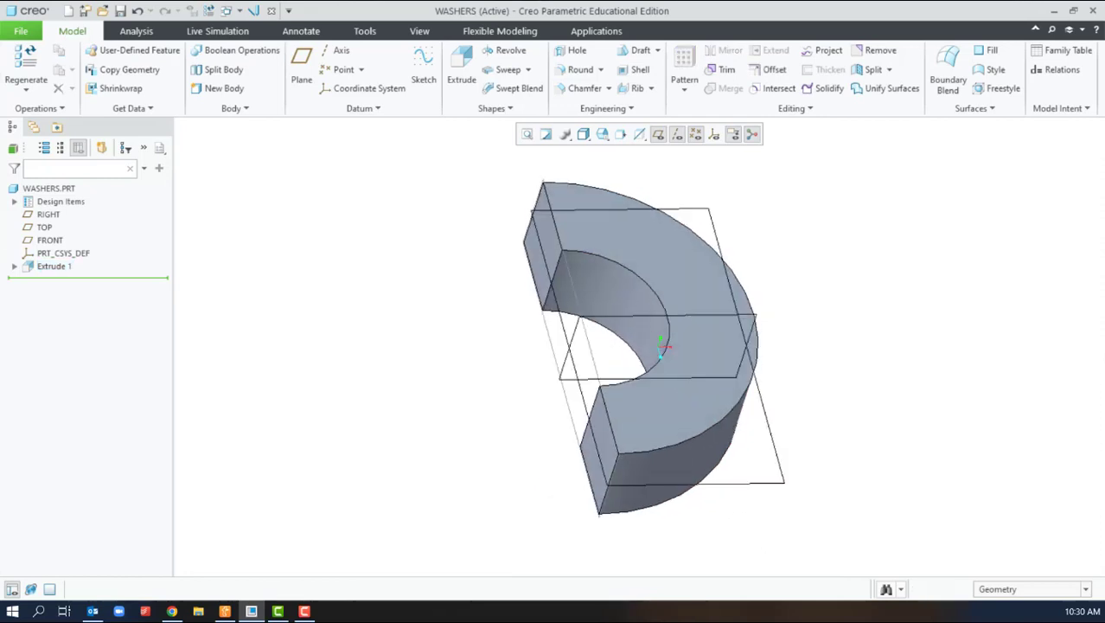
# - Mirror the half-ring extrusion about its flat end face to complete the full washer
pyautogui.click(53, 266)
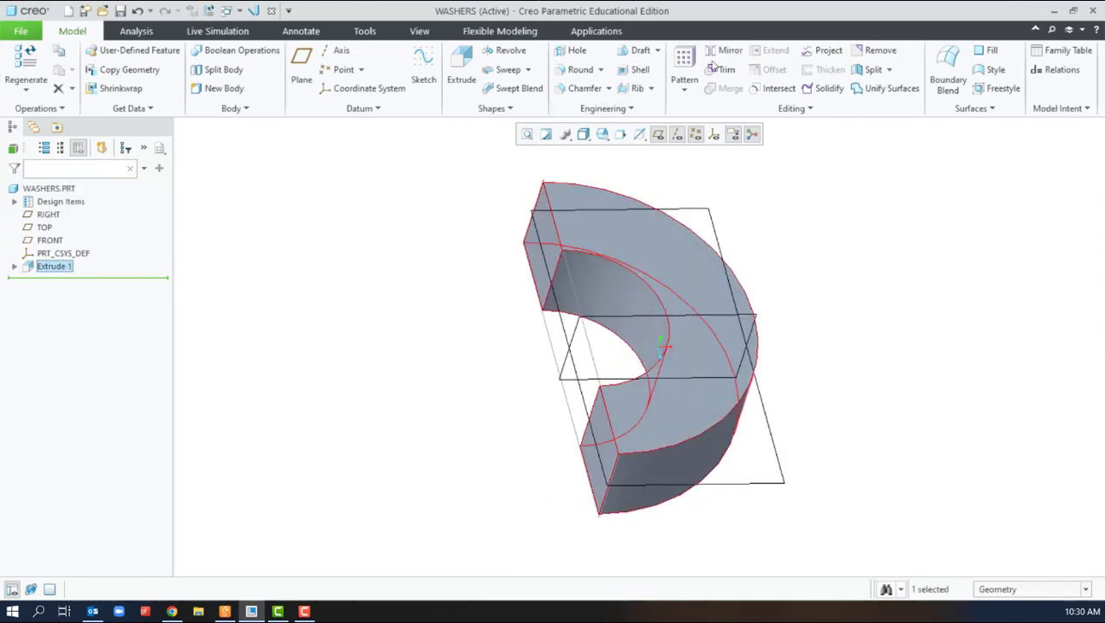
pyautogui.click(725, 50)
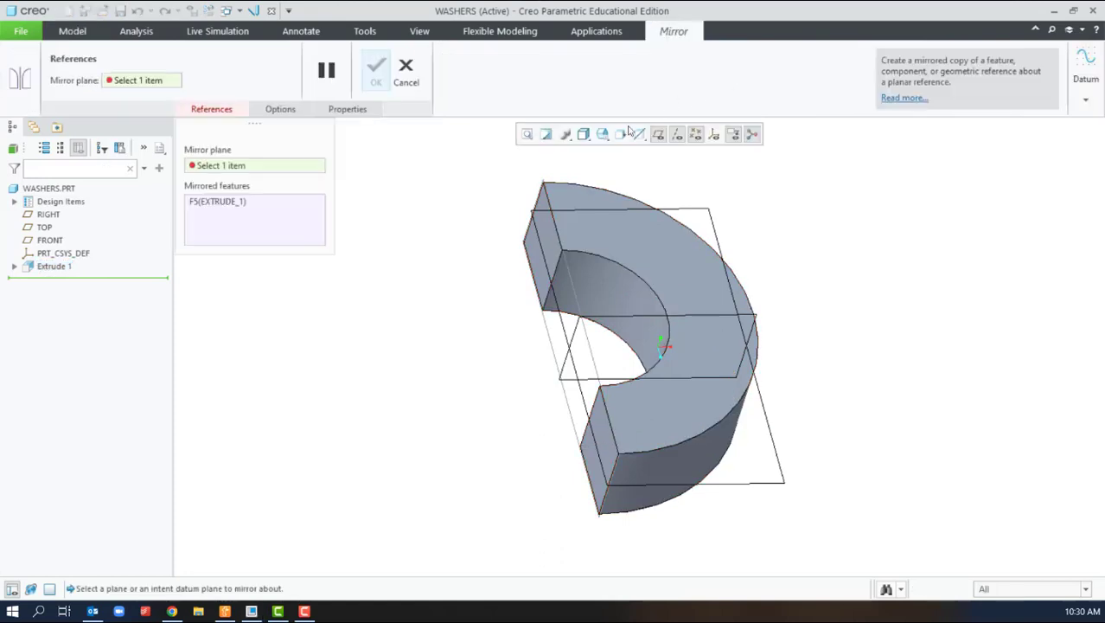
pyautogui.click(554, 248)
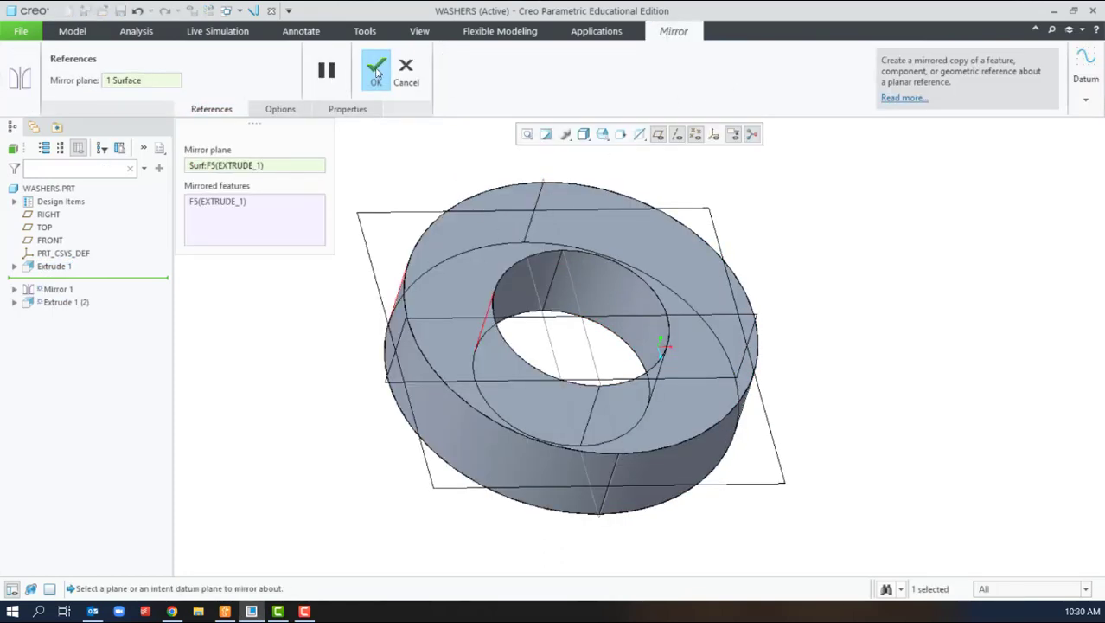
pyautogui.click(377, 78)
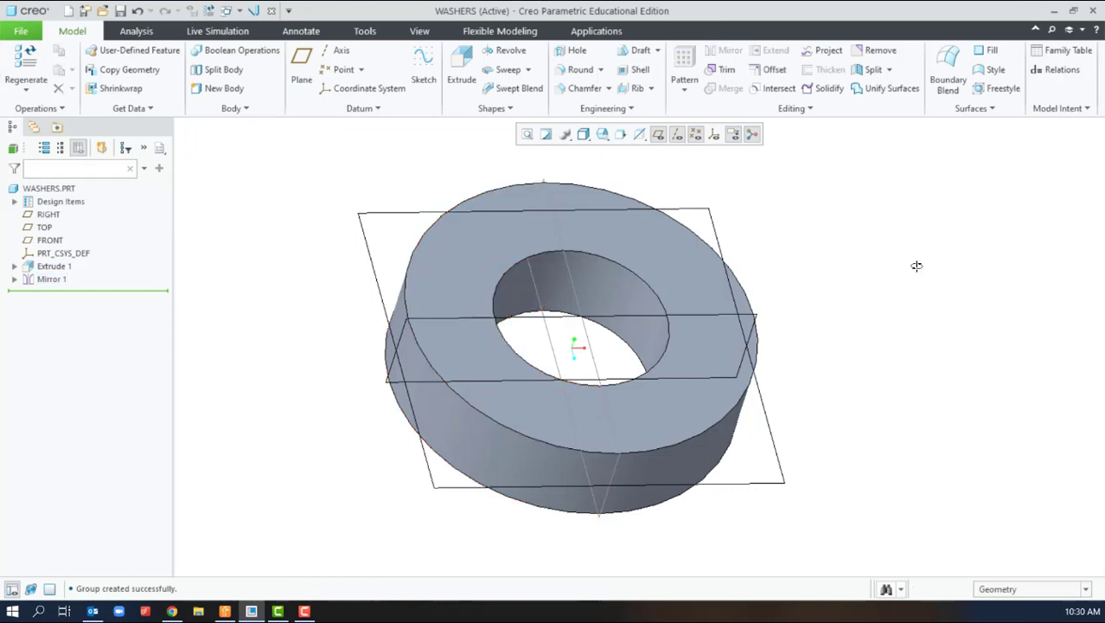
pyautogui.hotkey('ctrl', 'd')
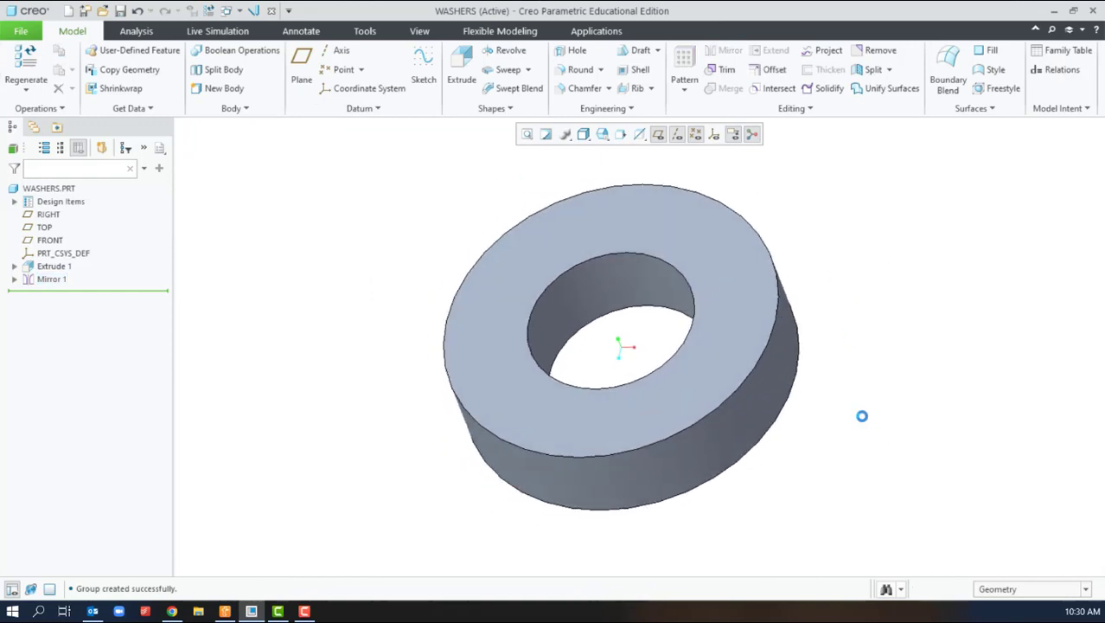
pyautogui.moveTo(862, 414); pyautogui.dragTo(890, 443, button='middle')
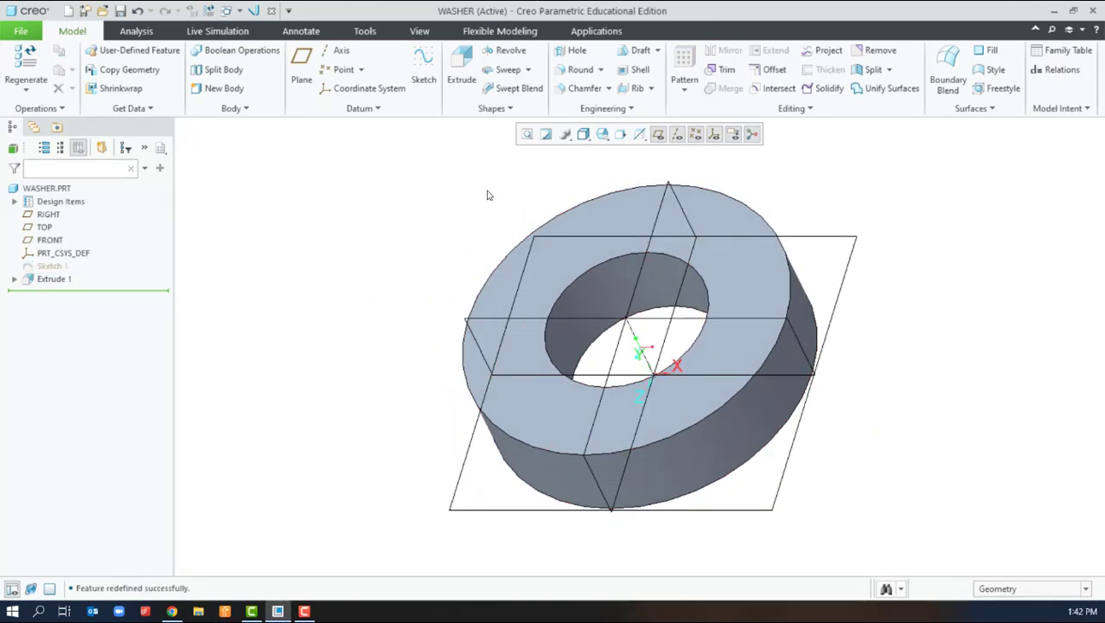